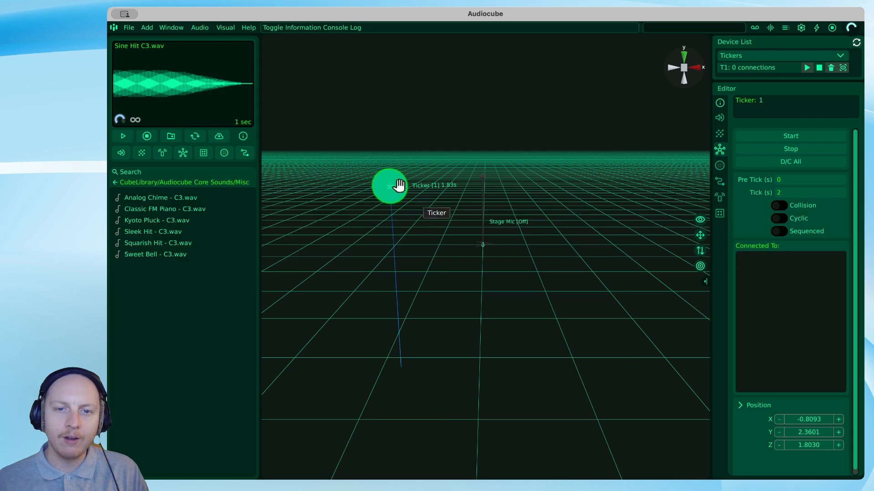
# Step: Move Ticker 1 down close to the grid, in front of the stage mic
pyautogui.moveTo(398, 184); pyautogui.dragTo(446, 331)
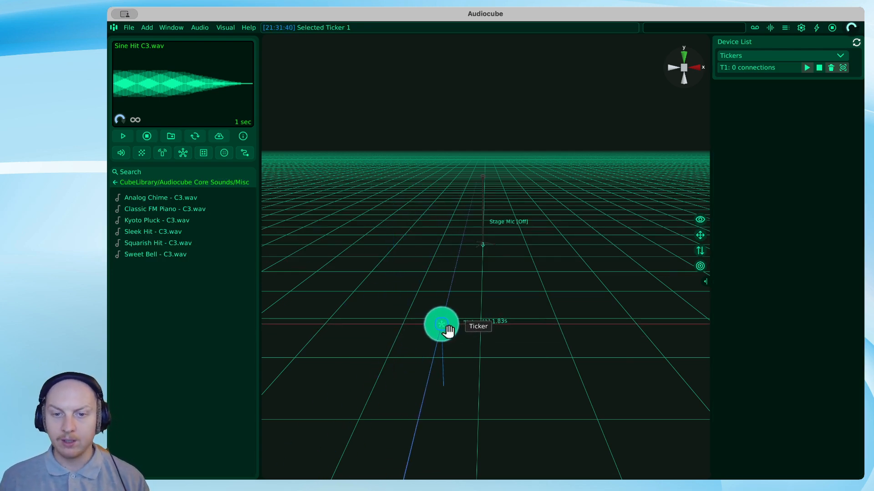
pyautogui.press('q')
pyautogui.press('w')
pyautogui.press('e')
pyautogui.press('s')
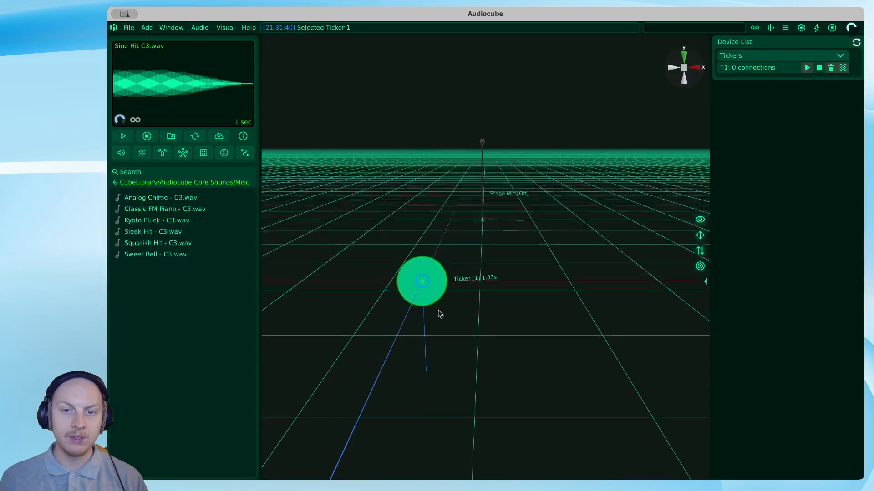
pyautogui.moveTo(423, 280); pyautogui.dragTo(418, 262)
pyautogui.press('w')
pyautogui.press('a')
pyautogui.click(197, 30)
pyautogui.moveTo(236, 77)
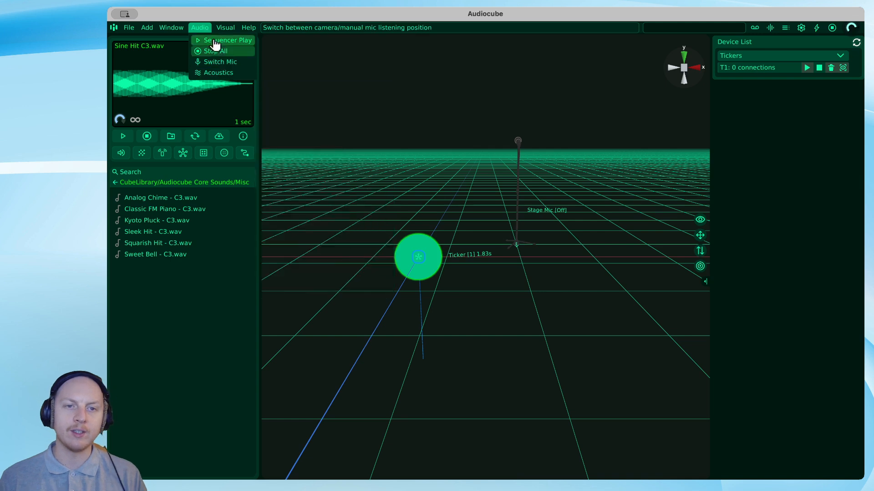
pyautogui.click(207, 26)
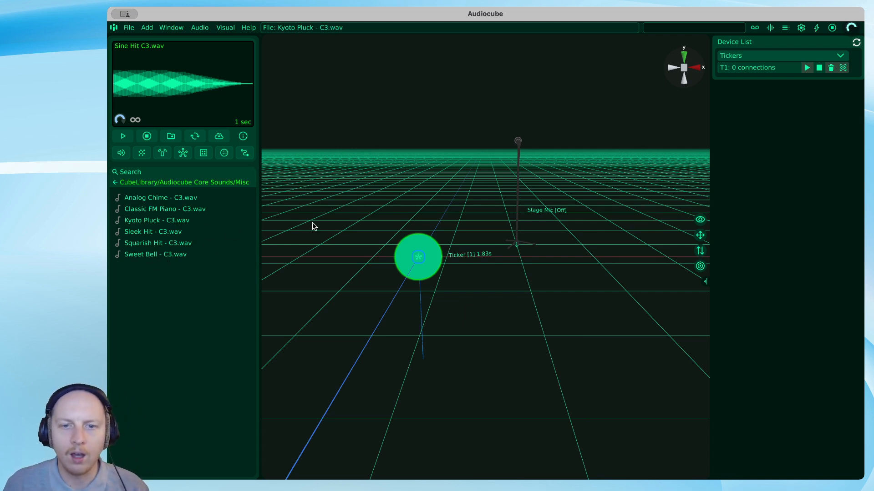
pyautogui.moveTo(183, 156); pyautogui.dragTo(198, 145)
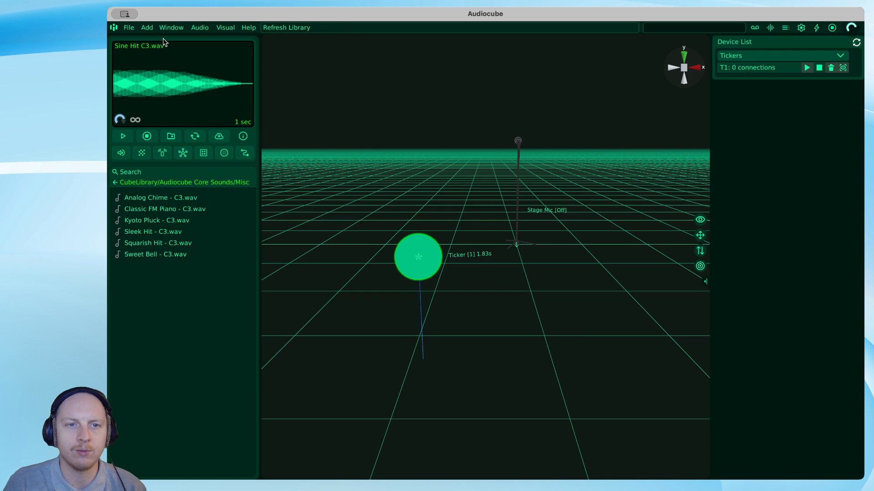
# Step: Add a second ticker to the scene and place it behind Ticker 1
pyautogui.click(144, 28)
pyautogui.moveTo(166, 71); pyautogui.dragTo(383, 314)
pyautogui.moveTo(308, 181); pyautogui.dragTo(325, 210)
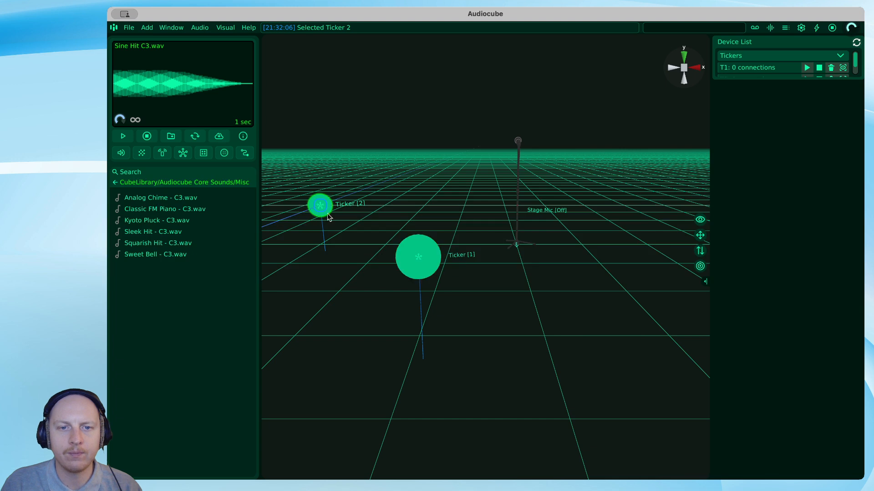
# Step: Delete the second ticker from the scene
pyautogui.press('d')
pyautogui.rightClick(320, 202)
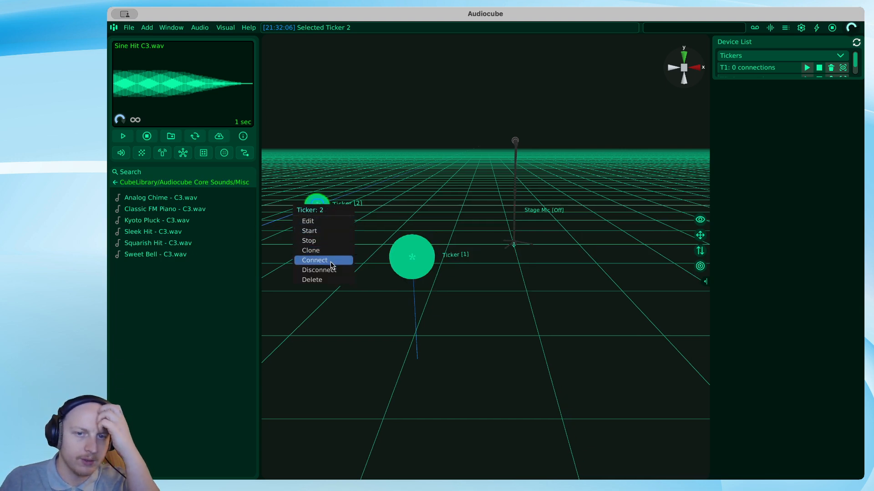
pyautogui.click(332, 279)
# Step: Move Ticker 1 to about X -1.41, Y 1.53, Z 3.71 and add a Sweet Bell - C3.wav sampler beside it
pyautogui.moveTo(400, 263); pyautogui.dragTo(433, 220)
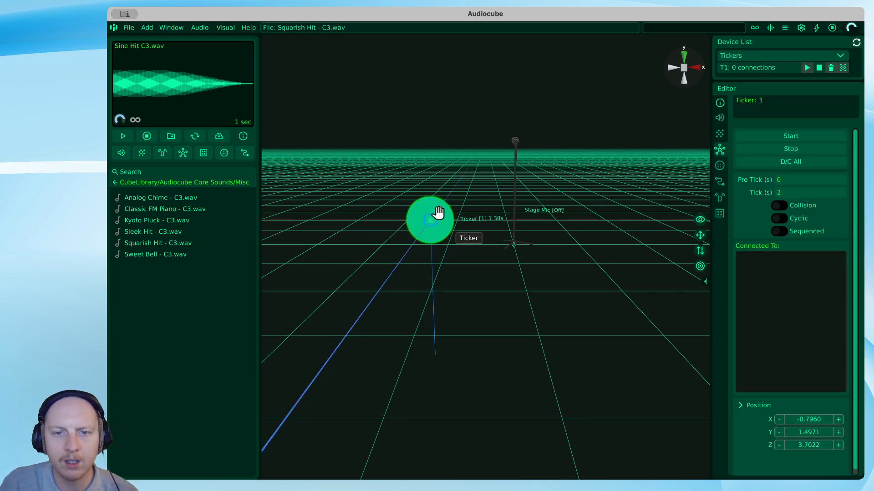
pyautogui.moveTo(438, 212); pyautogui.dragTo(339, 209)
pyautogui.click(167, 210)
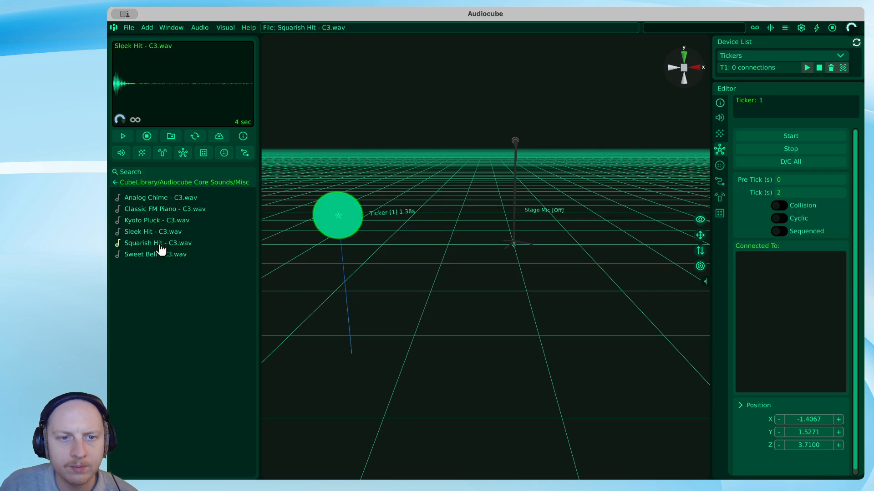
pyautogui.click(159, 261)
pyautogui.moveTo(454, 326); pyautogui.dragTo(490, 193)
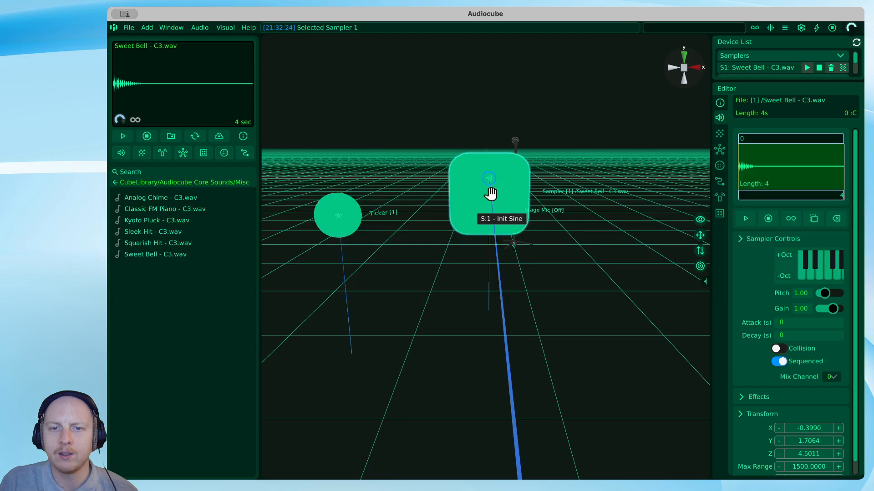
# Step: Open the master reverb in the Summing Mixer and audition the Sweet Bell sampler
pyautogui.click(490, 194)
pyautogui.scroll(-5, 482, 281)
pyautogui.press('m')
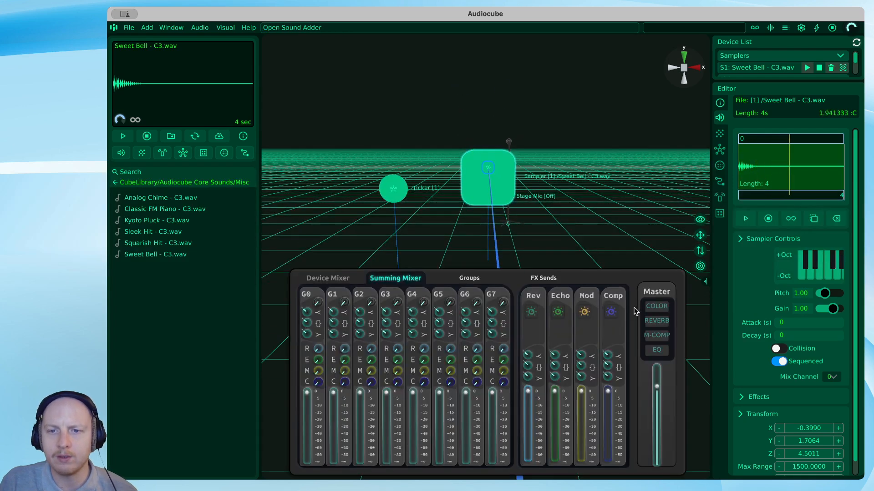
pyautogui.click(655, 322)
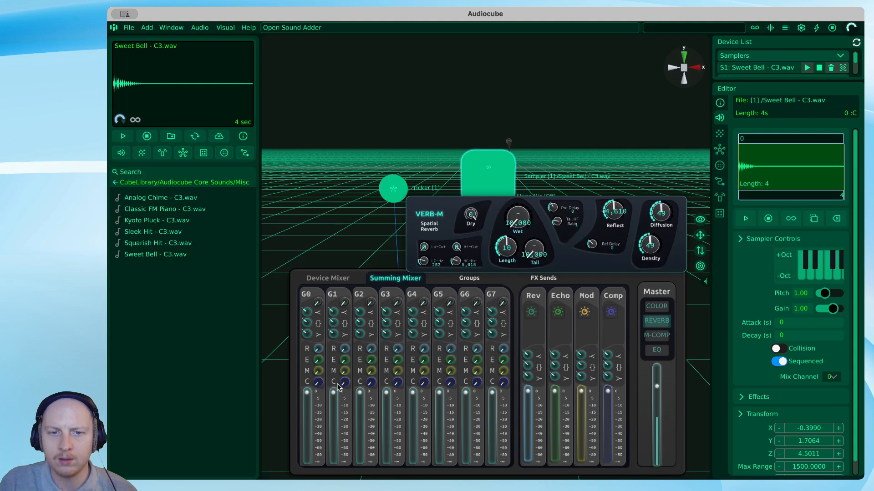
pyautogui.press('m')
pyautogui.rightClick(487, 185)
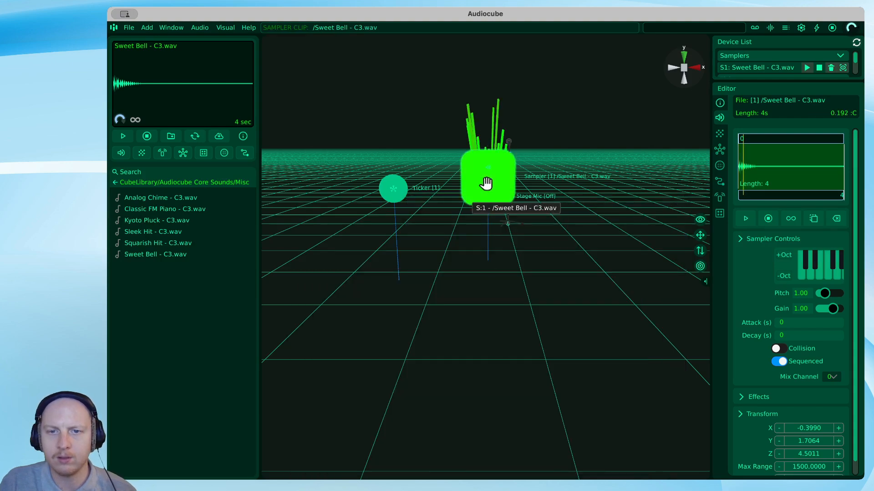
# Step: Arrange the sampler and Ticker 1 side by side, placing the ticker at about X -2.52, Y 2.05, Z 3.95
pyautogui.moveTo(487, 185); pyautogui.dragTo(494, 214)
pyautogui.scroll(2, 494, 214)
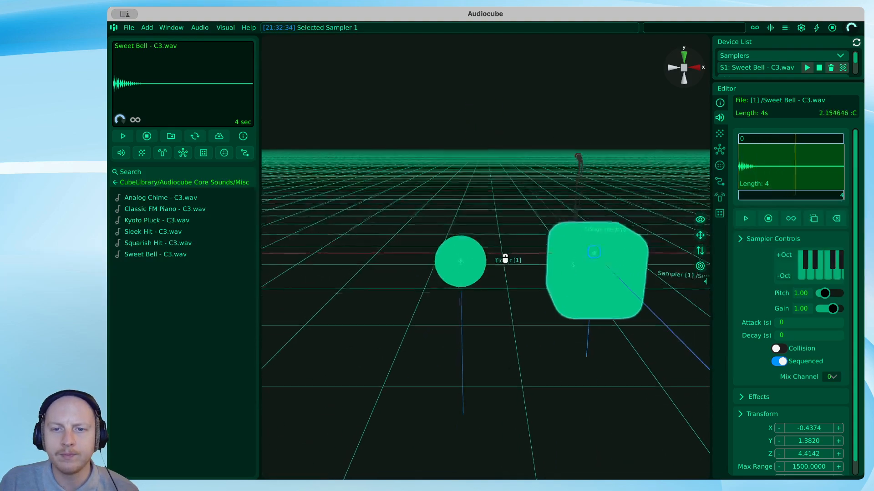
pyautogui.moveTo(471, 267); pyautogui.dragTo(390, 247)
pyautogui.moveTo(568, 267); pyautogui.dragTo(512, 221)
pyautogui.scroll(-3, 499, 206)
pyautogui.scroll(-3, 499, 206)
pyautogui.moveTo(499, 206); pyautogui.dragTo(485, 274, button='right')
pyautogui.click(443, 301)
pyautogui.moveTo(443, 303); pyautogui.dragTo(409, 268)
# Step: Connect Ticker 1 to the Sweet Bell sampler
pyautogui.rightClick(409, 268)
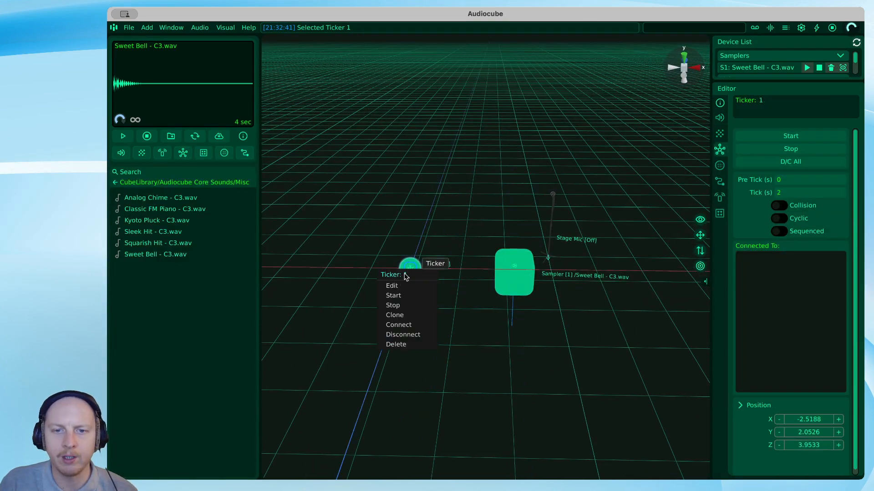
pyautogui.click(399, 325)
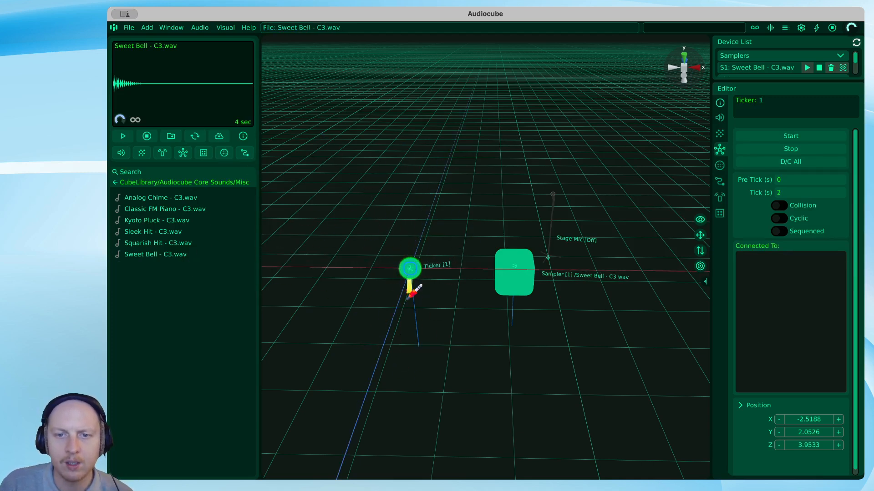
pyautogui.click(505, 283)
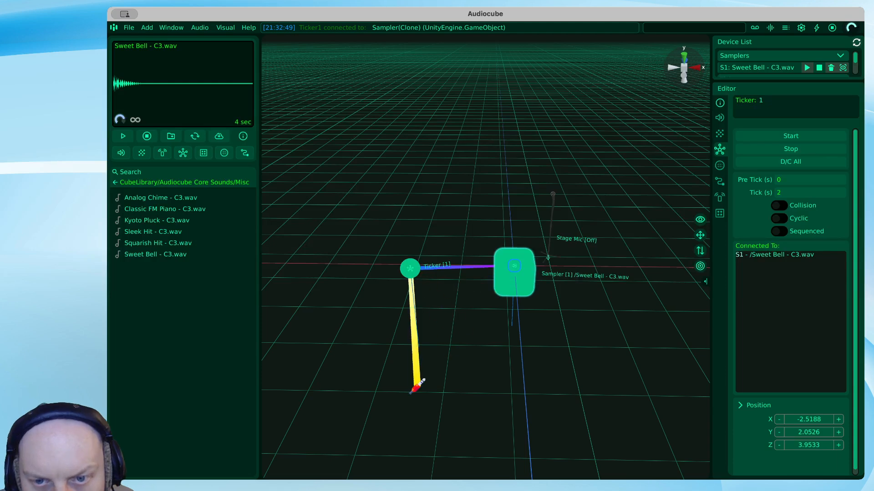
# Step: Move Ticker 1 to about X -2.99, Y 2.80, Z 4.37 and connect it to the sampler again
pyautogui.moveTo(412, 269); pyautogui.dragTo(379, 211)
pyautogui.press('c')
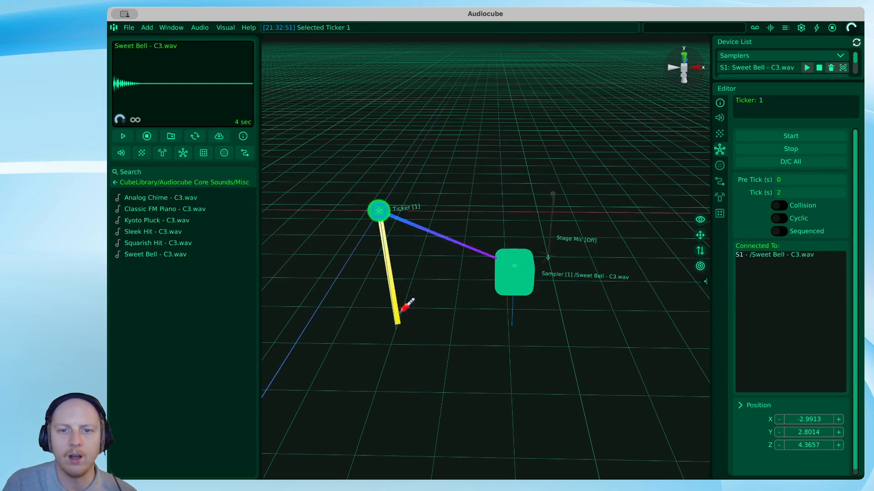
pyautogui.click(500, 291)
pyautogui.click(501, 284)
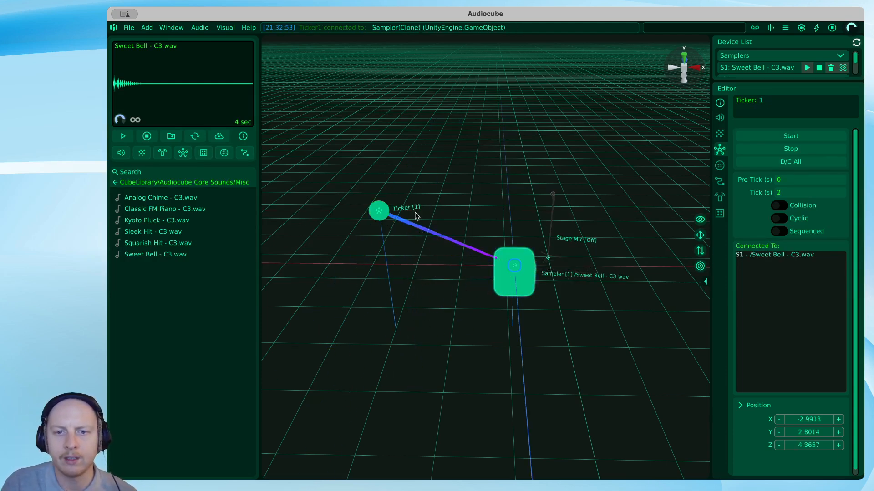
# Step: Rearrange the connected pair so Ticker 1 sits directly above the sampler, at about X -2.81, Y 4.70, Z 5.44
pyautogui.moveTo(374, 208); pyautogui.dragTo(375, 169)
pyautogui.press('s')
pyautogui.press('d')
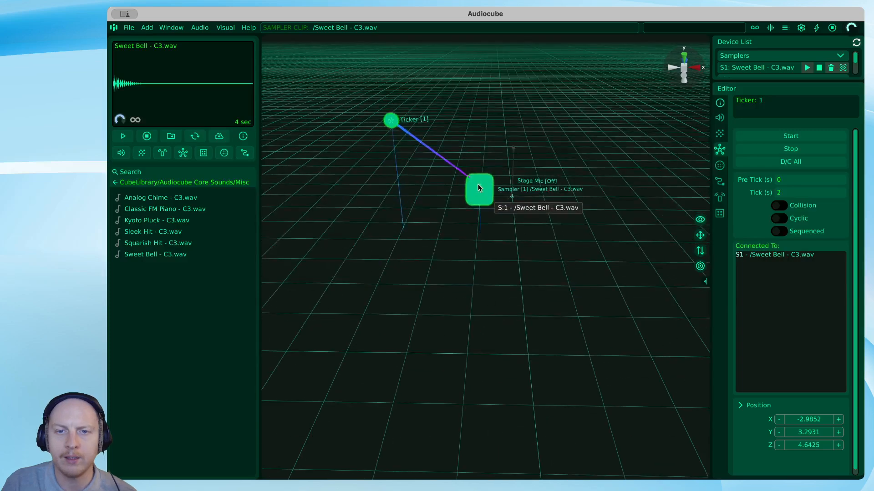
pyautogui.moveTo(479, 187); pyautogui.dragTo(472, 135)
pyautogui.press('a')
pyautogui.press('w')
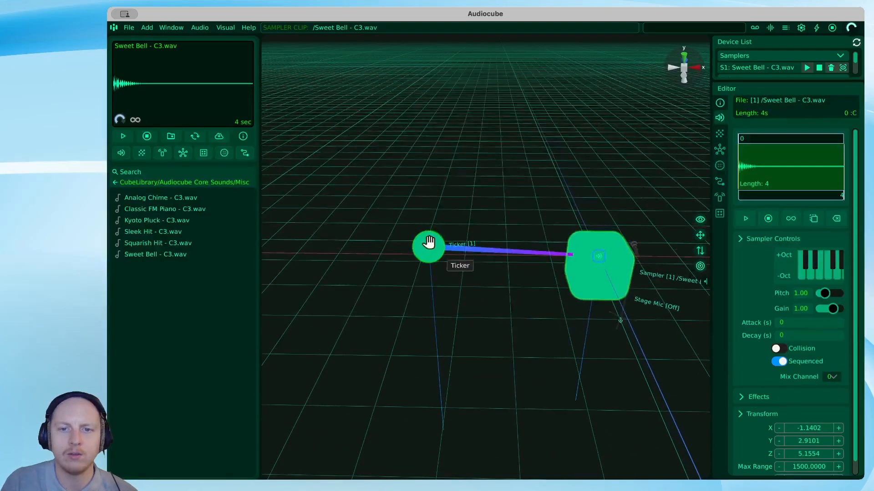
pyautogui.moveTo(429, 245); pyautogui.dragTo(583, 124)
pyautogui.moveTo(580, 237); pyautogui.dragTo(424, 208)
pyautogui.moveTo(568, 125); pyautogui.dragTo(436, 79)
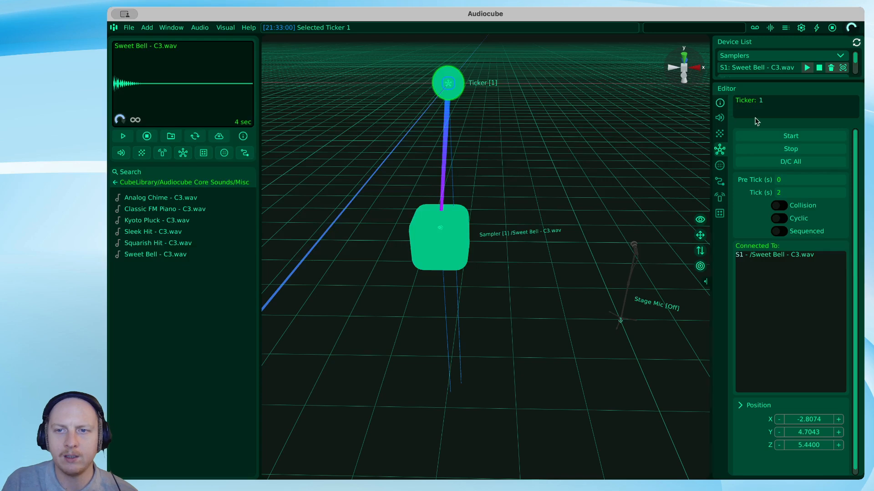
# Step: Start Ticker 1 and move the triggered sampler to about X -2.13, Y 3.99, Z 6.33
pyautogui.click(792, 136)
pyautogui.moveTo(696, 231); pyautogui.dragTo(683, 240)
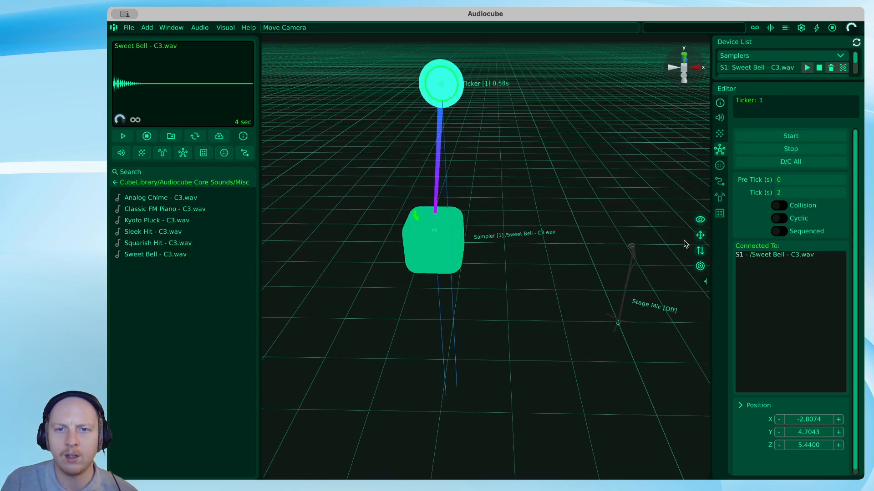
pyautogui.moveTo(629, 218); pyautogui.dragTo(477, 118)
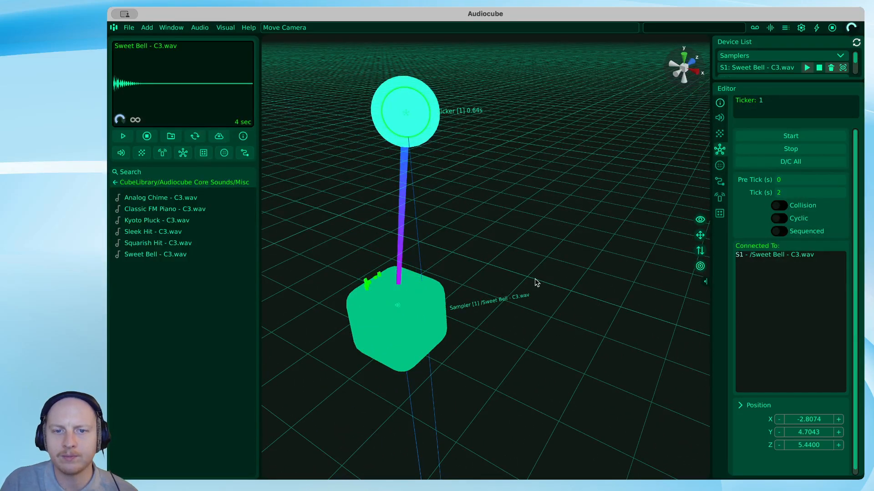
pyautogui.moveTo(405, 300); pyautogui.dragTo(567, 183)
pyautogui.moveTo(593, 314); pyautogui.dragTo(674, 298)
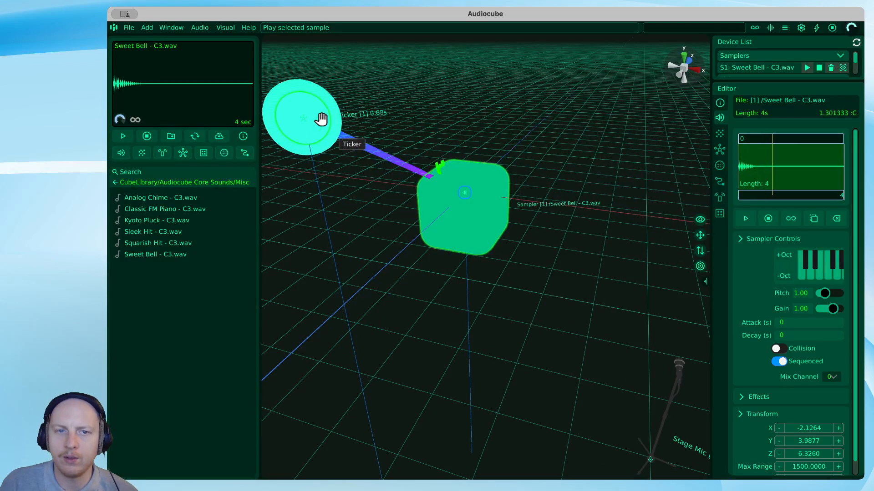
# Step: Hide the device list and set Ticker 1's tick length to 3 seconds
pyautogui.click(321, 119)
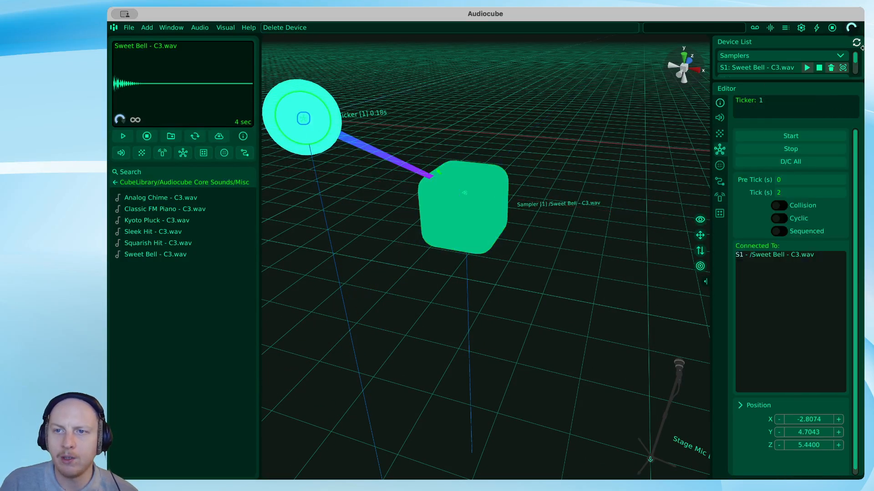
pyautogui.click(786, 28)
pyautogui.click(781, 132)
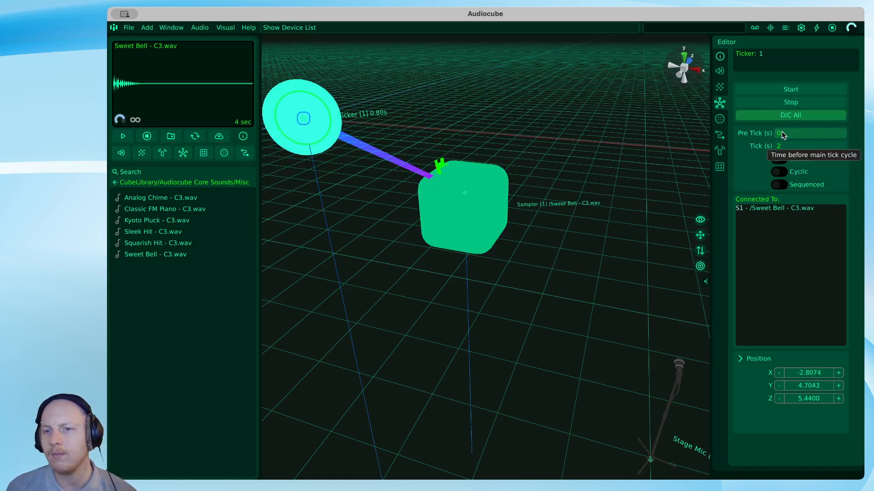
pyautogui.click(790, 145)
pyautogui.write('3')
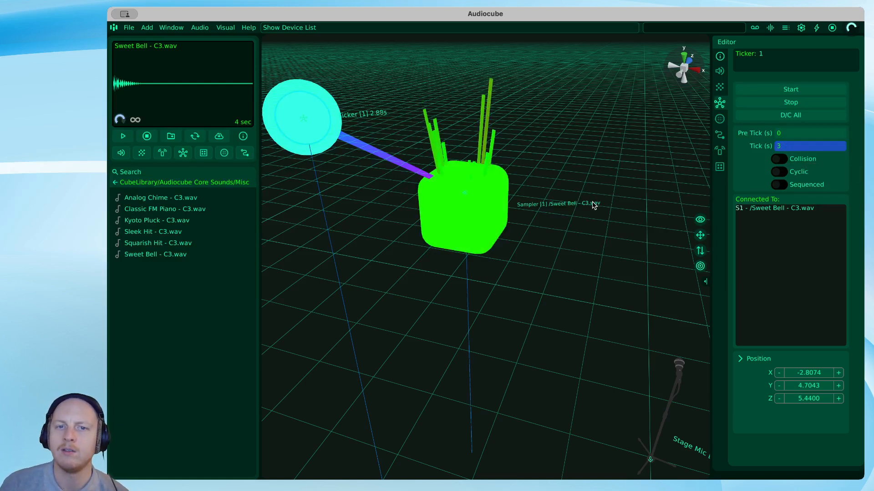
# Step: Set Ticker 1's tick length to 1 second
pyautogui.click(774, 147)
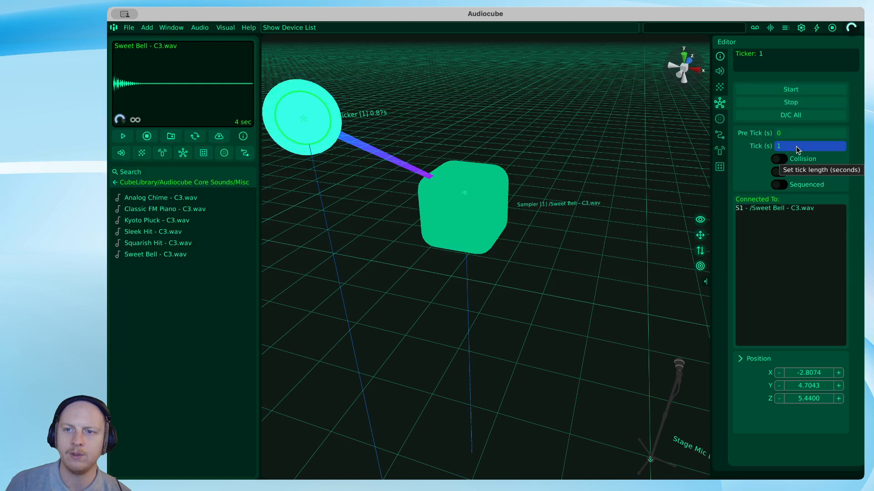
pyautogui.write('1')
pyautogui.press('Return')
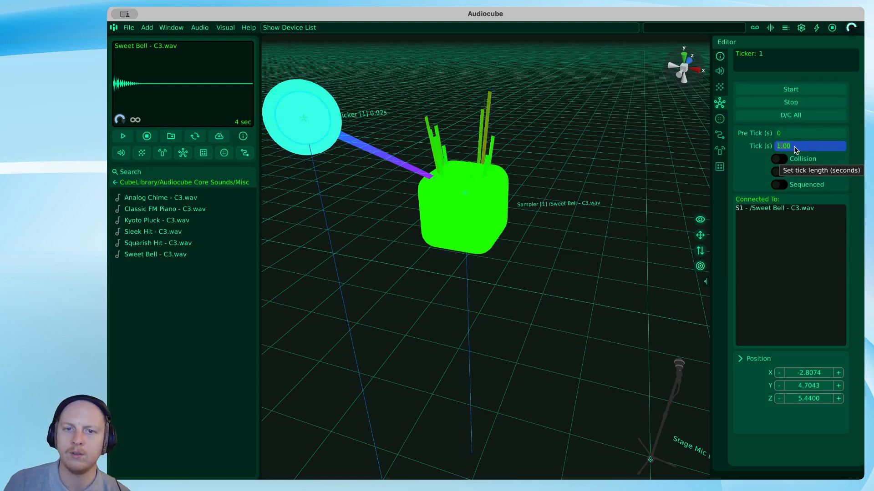
# Step: Duplicate the Sweet Bell sampler twice, lower the original, and place the second copy at about X -1.41, Y 5.01, Z 5.99
pyautogui.click(449, 223)
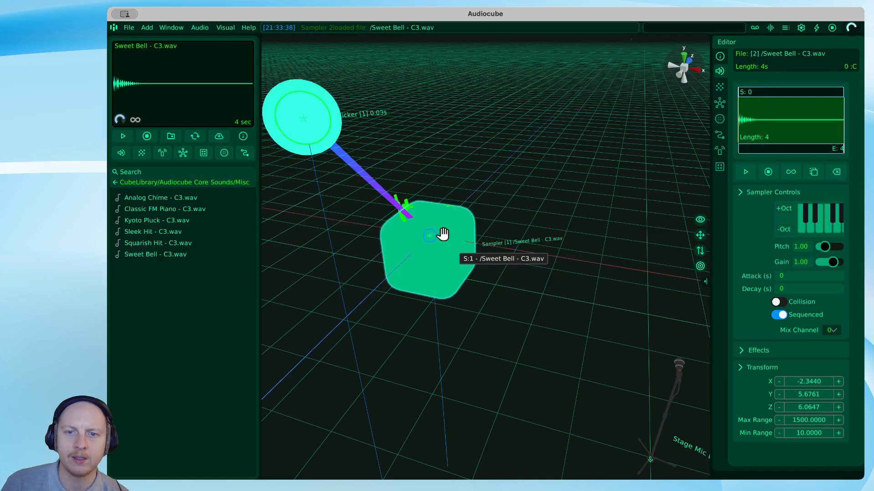
pyautogui.moveTo(442, 234); pyautogui.dragTo(415, 255)
pyautogui.press('super+d')
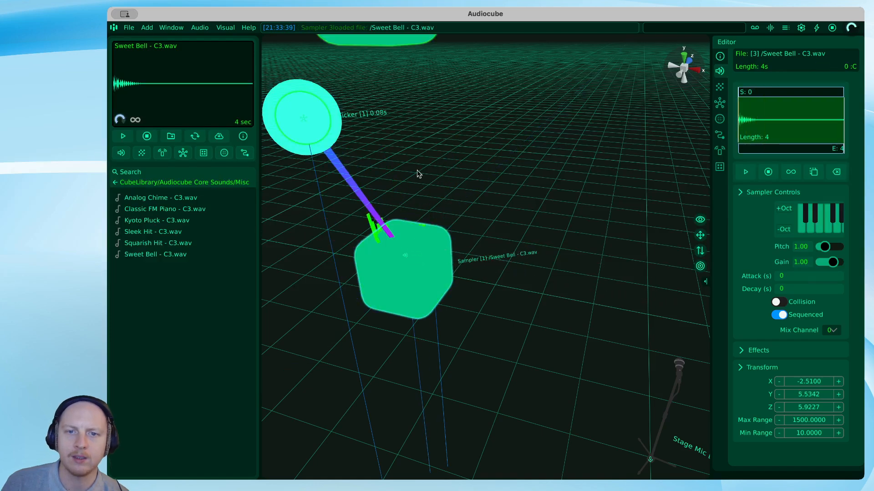
pyautogui.moveTo(409, 48); pyautogui.dragTo(605, 137)
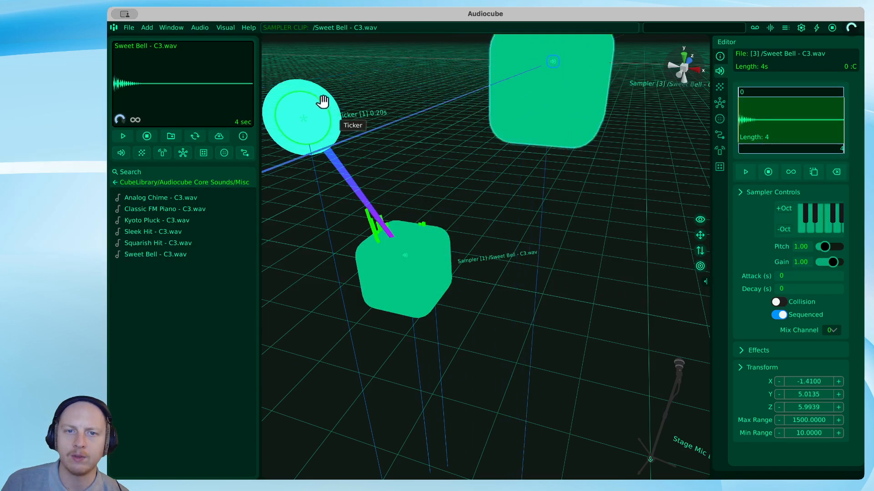
# Step: Duplicate Ticker 1 and delete the extra sampler copy beside the new ticker
pyautogui.click(323, 101)
pyautogui.scroll(-5, 438, 117)
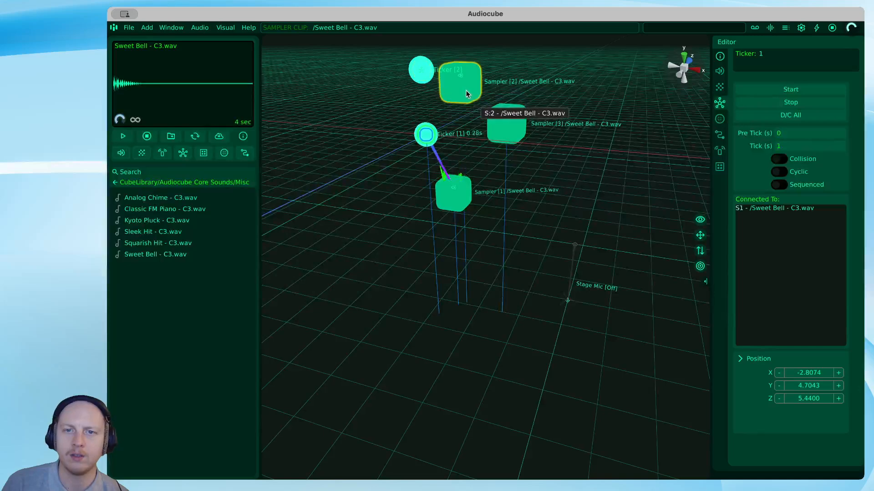
pyautogui.moveTo(467, 95); pyautogui.dragTo(507, 119)
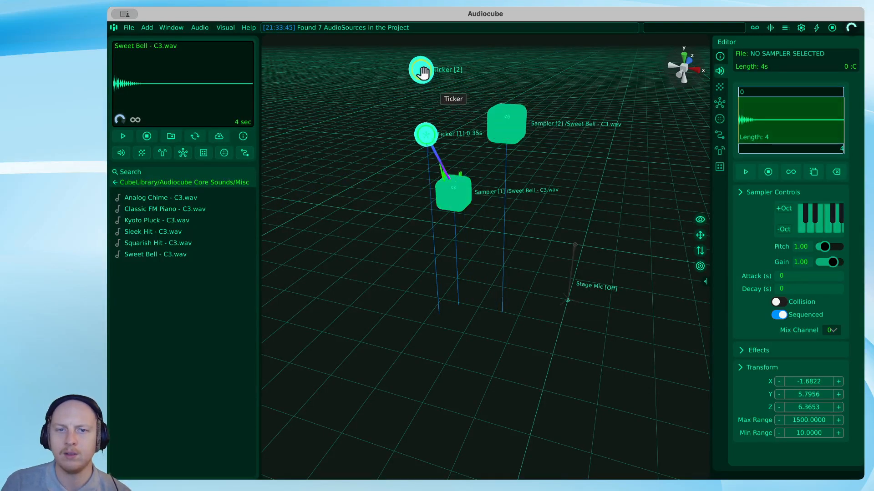
# Step: Move Ticker 2 to about X -0.38, Y 5.81, Z 6.29 and connect it to Sampler 2
pyautogui.moveTo(420, 71); pyautogui.dragTo(581, 76)
pyautogui.moveTo(581, 76); pyautogui.dragTo(512, 118, button='right')
pyautogui.scroll(3, 578, 89)
pyautogui.click(594, 84)
pyautogui.press('w')
pyautogui.press('a')
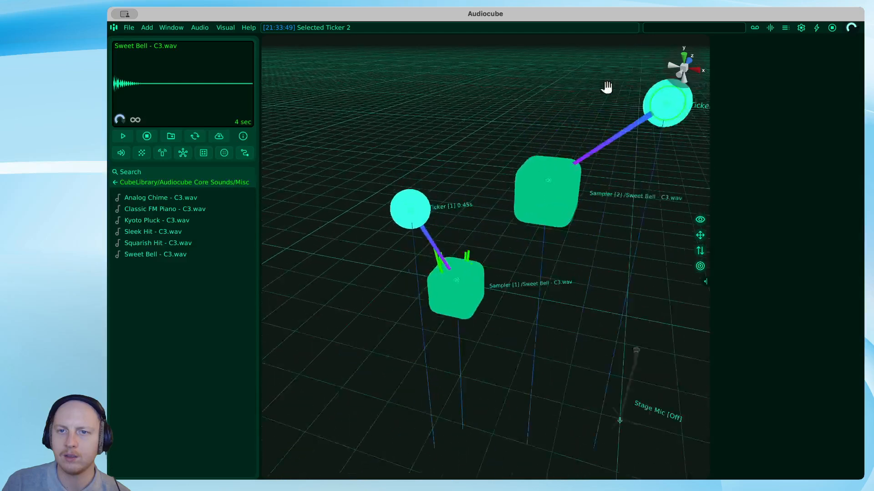
pyautogui.press('s')
pyautogui.press('d')
# Step: Set Ticker 2's tick length to 3 seconds and start its tick sequence
pyautogui.click(630, 92)
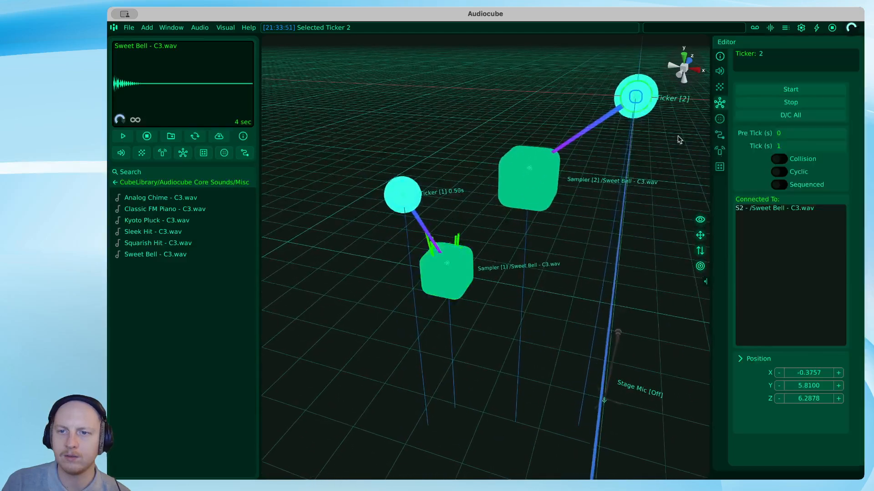
pyautogui.write('d')
pyautogui.write('3')
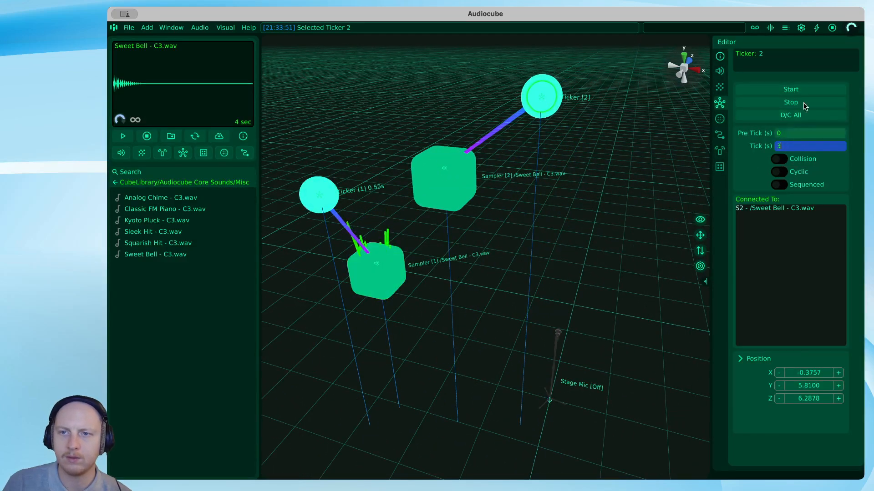
pyautogui.click(792, 93)
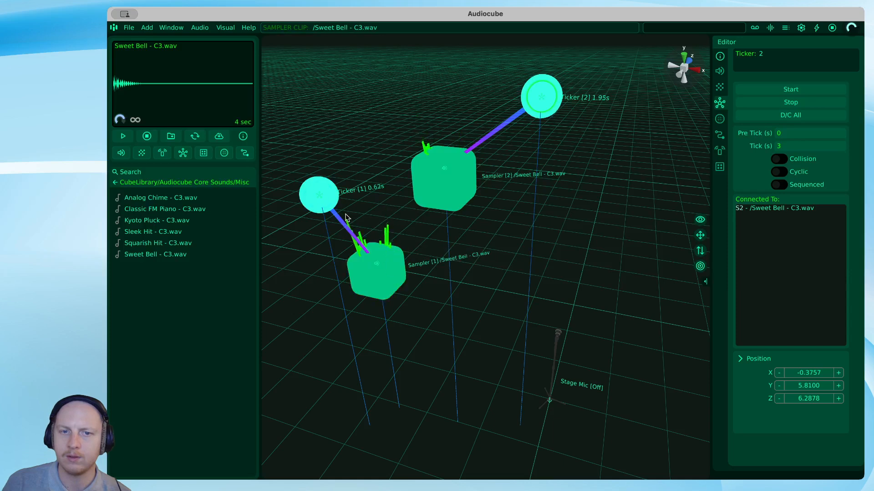
# Step: Set Ticker 1's tick length to 1.3 seconds and start its tick sequence
pyautogui.click(321, 195)
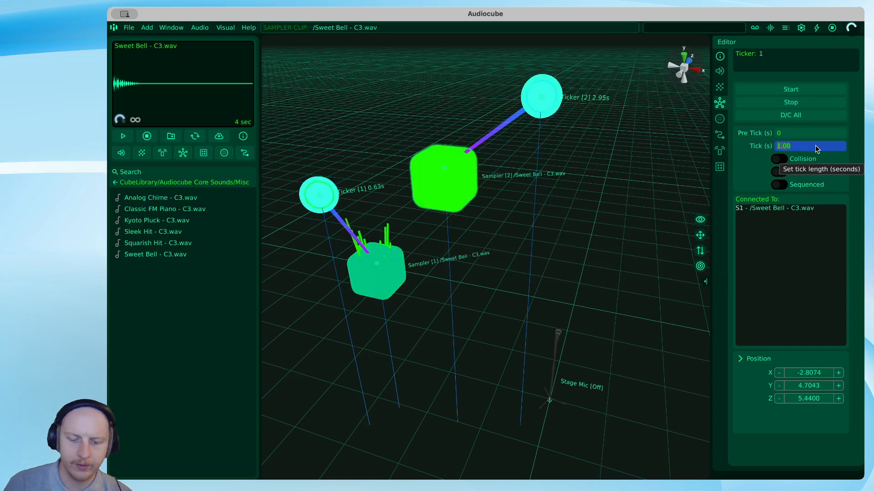
pyautogui.write('1.')
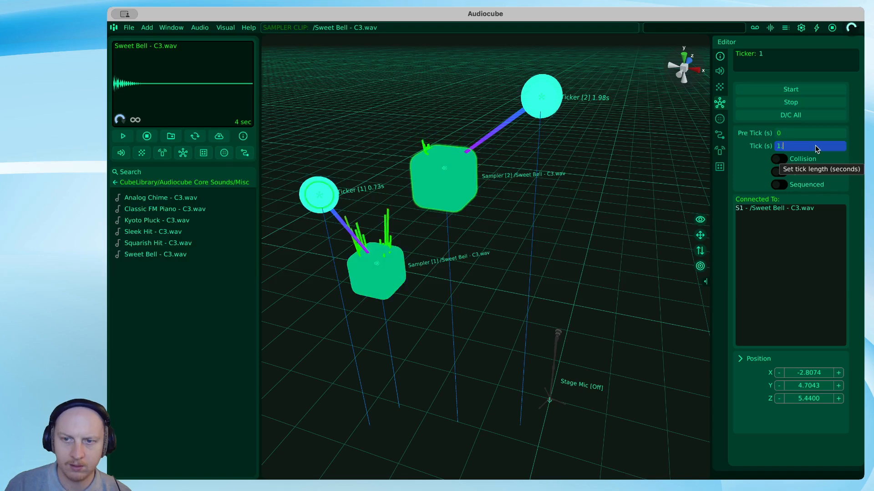
pyautogui.write('3')
pyautogui.click(805, 93)
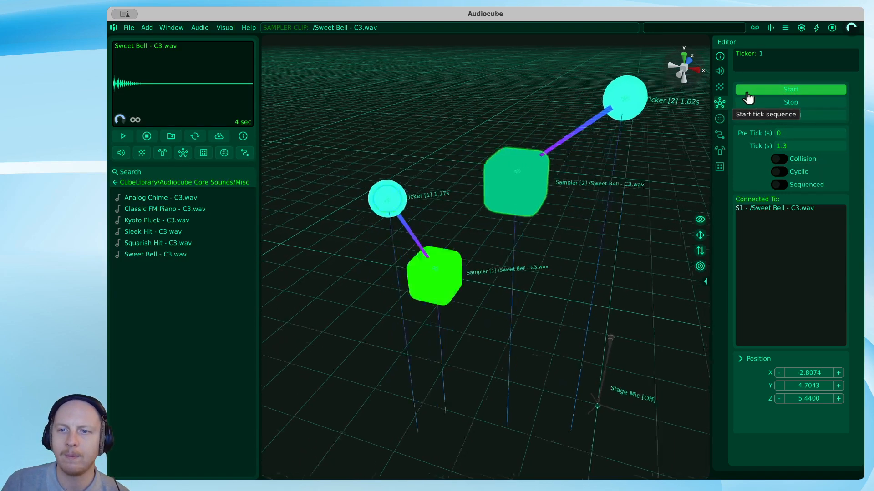
# Step: Raise Sampler 2 slightly in the scene and set Ticker 1's tick length to 0.5 seconds
pyautogui.moveTo(488, 218); pyautogui.dragTo(493, 171)
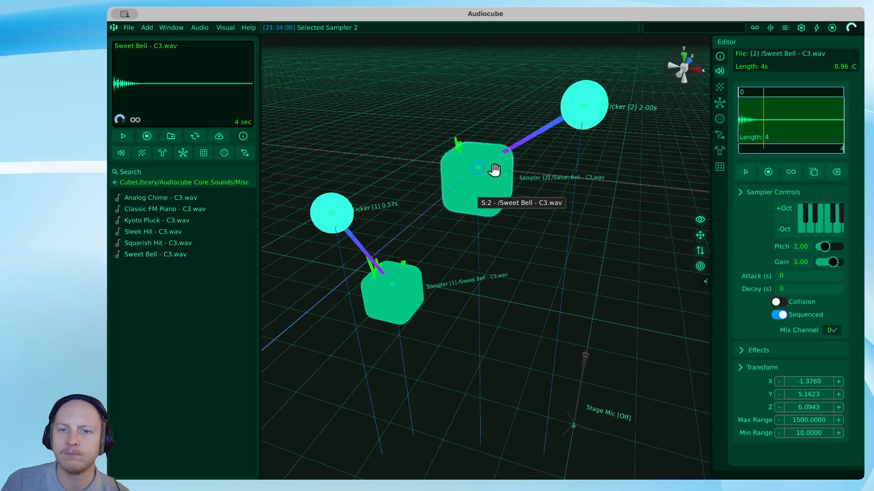
pyautogui.click(383, 270)
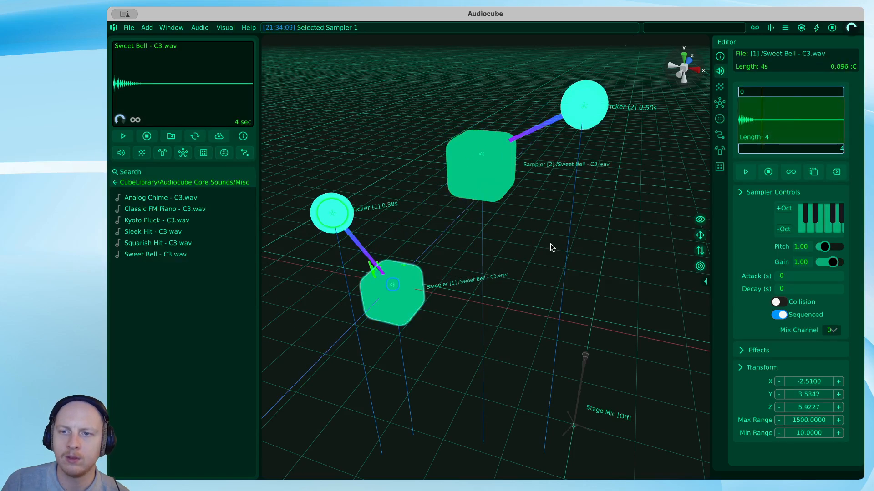
pyautogui.click(351, 212)
pyautogui.click(800, 145)
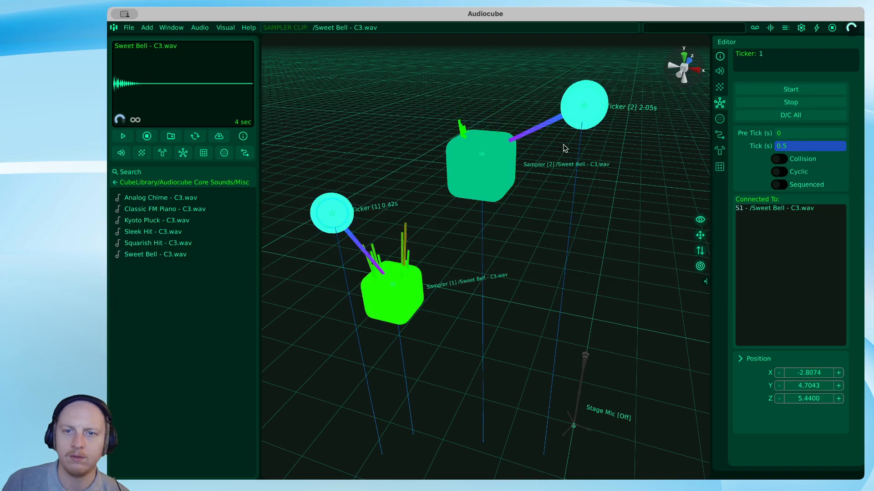
pyautogui.click(740, 173)
# Step: Lower Sampler 1 by one octave to C2 and widen the editor area
pyautogui.click(405, 287)
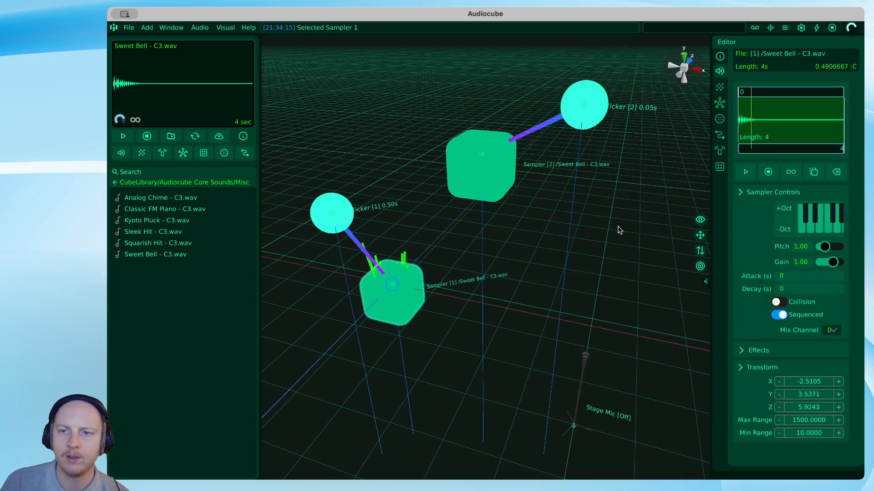
pyautogui.click(802, 227)
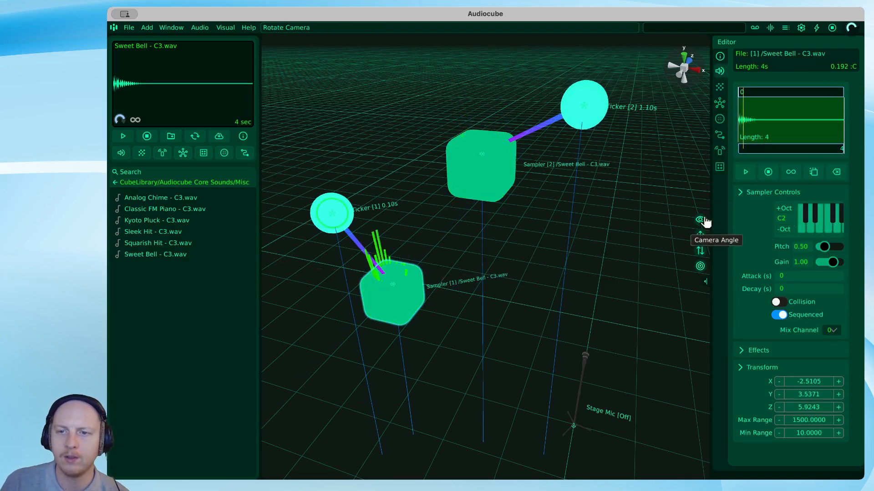
pyautogui.moveTo(711, 199); pyautogui.dragTo(688, 199)
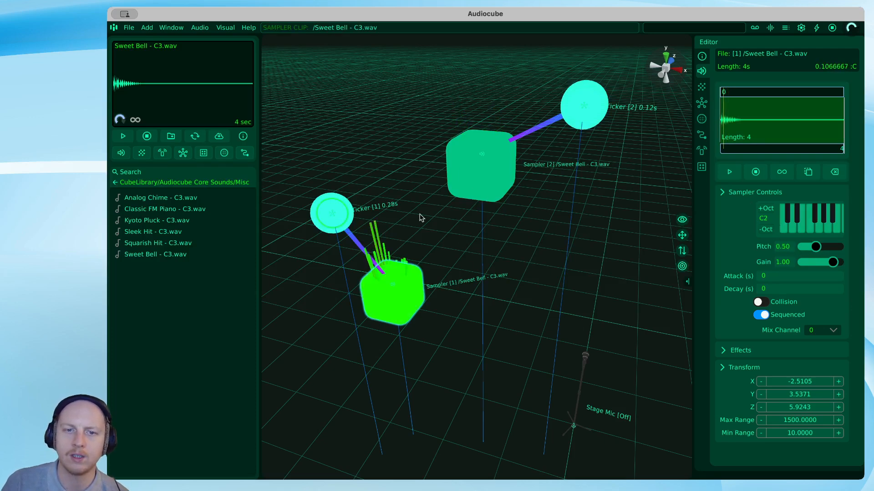
# Step: Move Ticker 1 to about X -3.24, Y 4.76, Z 5.32 and set its tick length to 4 seconds
pyautogui.press('a')
pyautogui.click(139, 153)
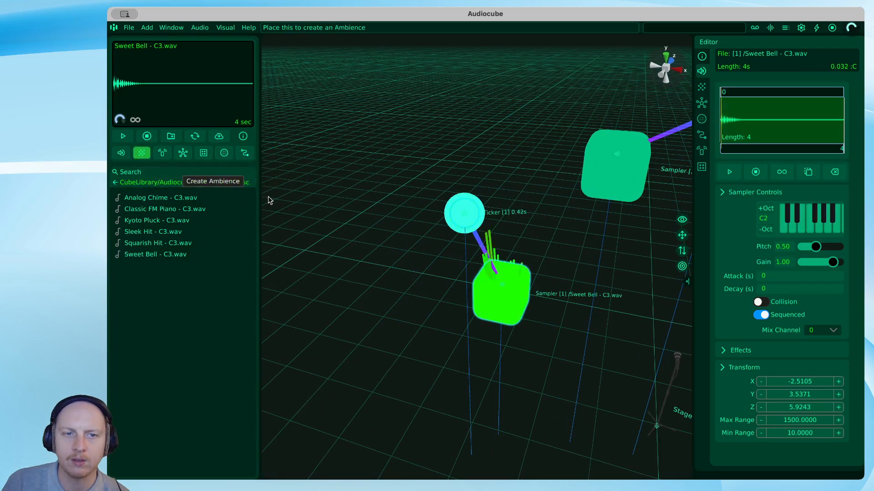
pyautogui.click(497, 286)
pyautogui.click(474, 208)
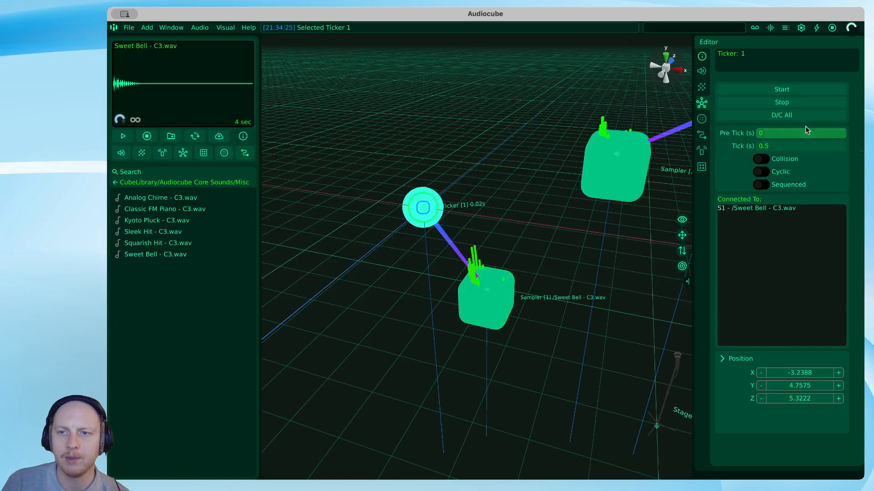
pyautogui.doubleClick(777, 147)
pyautogui.write('4')
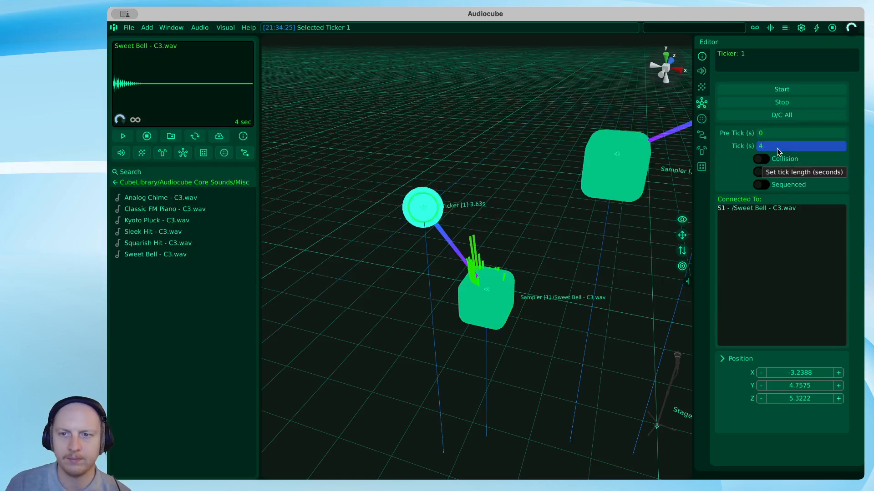
pyautogui.press('Return')
# Step: Duplicate Ticker 1 and place the copy at about X -5.21, Y 5.51, Z 3.68
pyautogui.press('d')
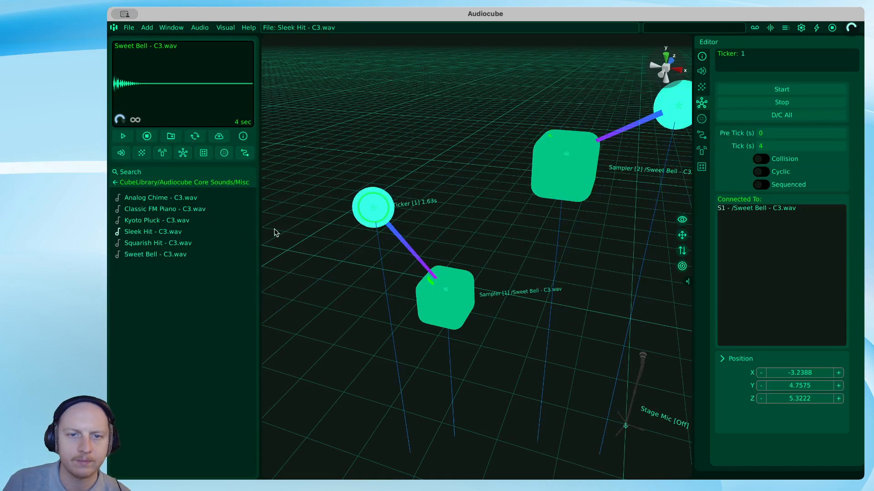
pyautogui.click(379, 205)
pyautogui.press('super+d')
pyautogui.press('a')
pyautogui.moveTo(363, 102); pyautogui.dragTo(320, 142)
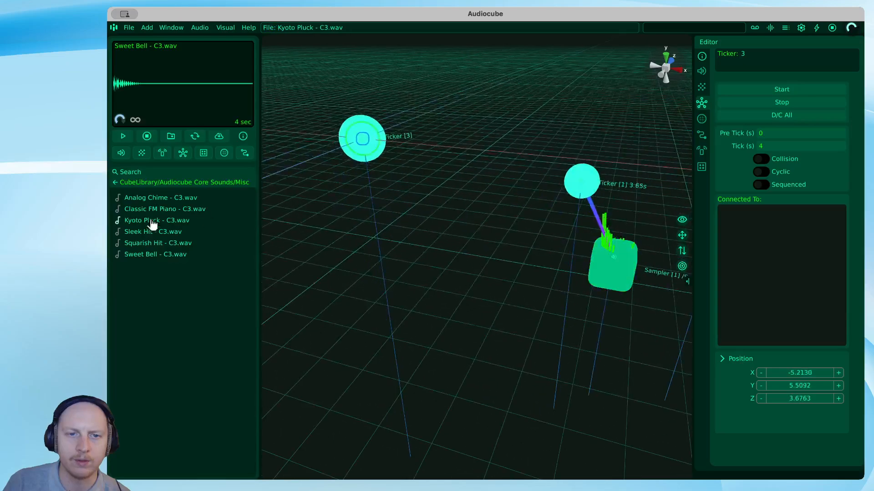
# Step: Create an emitter beside Ticker 3 and load Classic FM Piano - C3.wav into it
pyautogui.moveTo(143, 153); pyautogui.dragTo(446, 121)
pyautogui.press('s')
pyautogui.press('d')
pyautogui.moveTo(164, 211); pyautogui.dragTo(724, 122)
pyautogui.press('w')
pyautogui.press('a')
pyautogui.press('w')
pyautogui.press('s')
# Step: Connect Ticker 3 to the Classic FM Piano emitter and lower the emitter to about X -3.97, Y 3.46, Z 3.52
pyautogui.moveTo(408, 128); pyautogui.dragTo(505, 176, button='right')
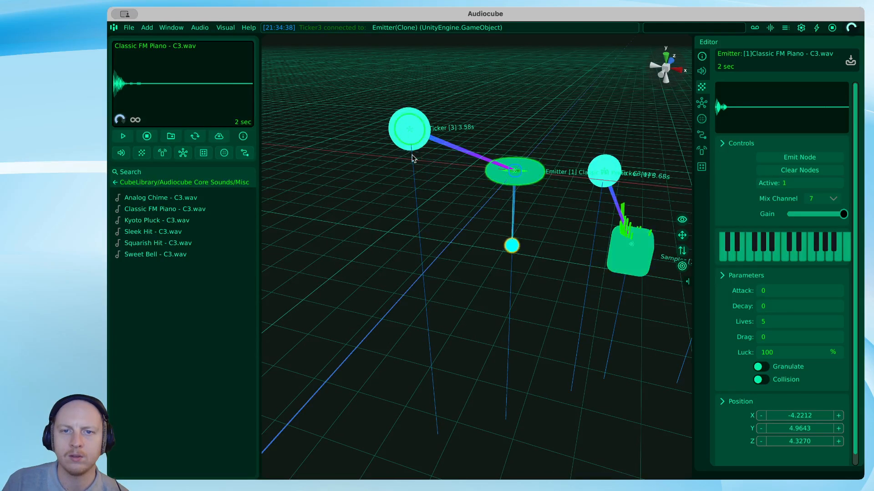
pyautogui.press('d')
pyautogui.click(318, 128)
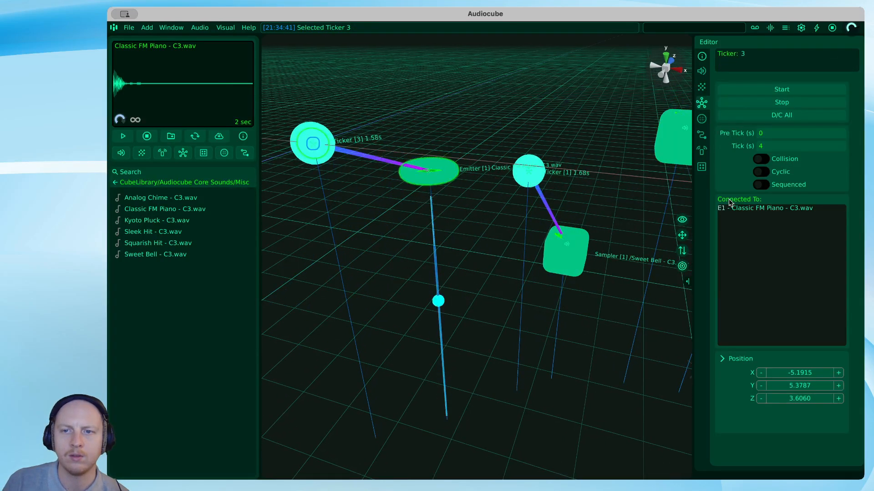
pyautogui.moveTo(437, 171); pyautogui.dragTo(439, 315)
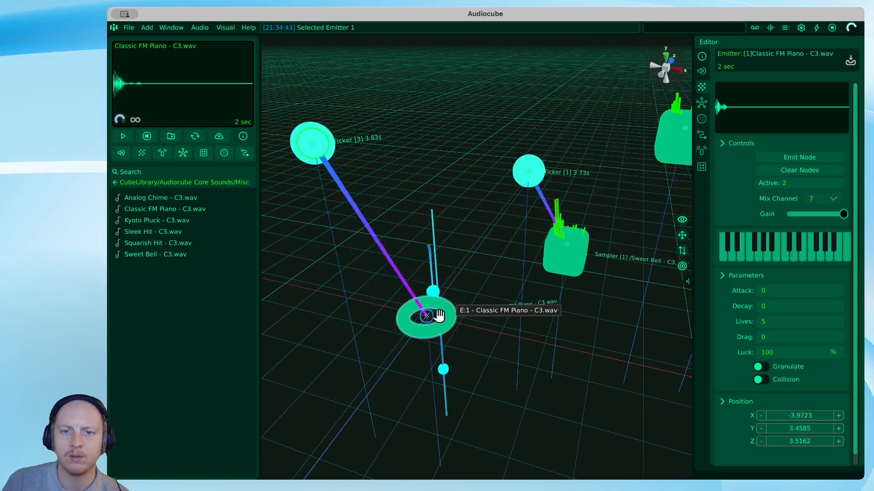
# Step: Examine the summing mixer and its master reverb, close the mixer, and look over the ticker-driven devices in the scene
pyautogui.press('m')
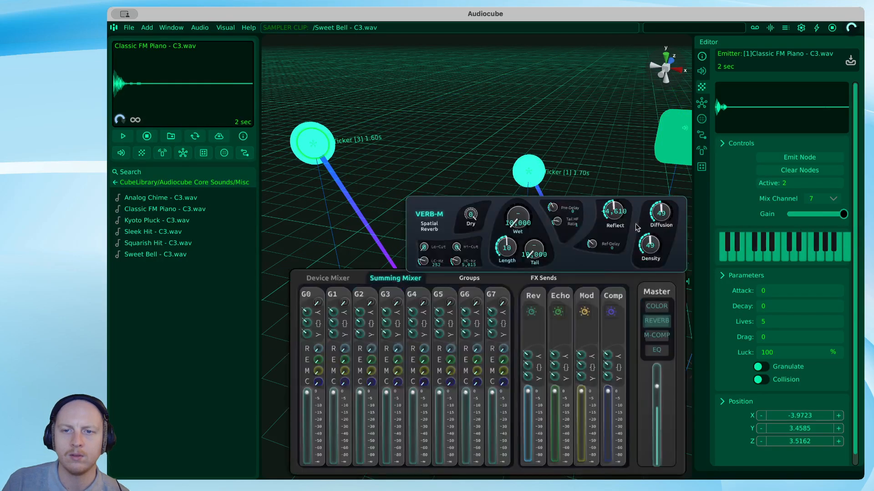
pyautogui.press('m')
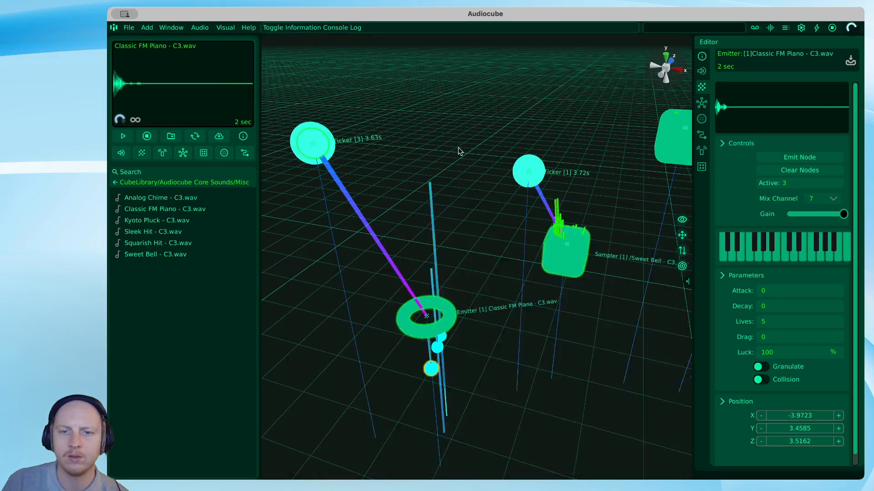
pyautogui.press('d')
pyautogui.press('s')
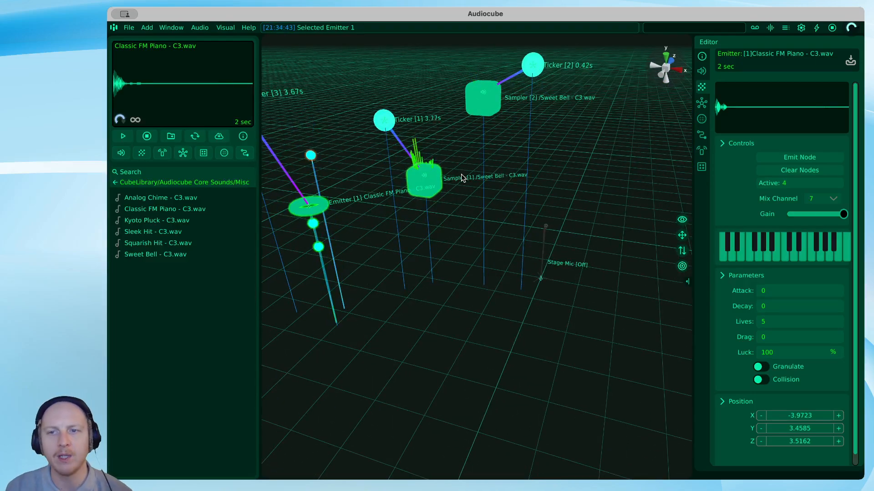
pyautogui.press('w')
pyautogui.press('a')
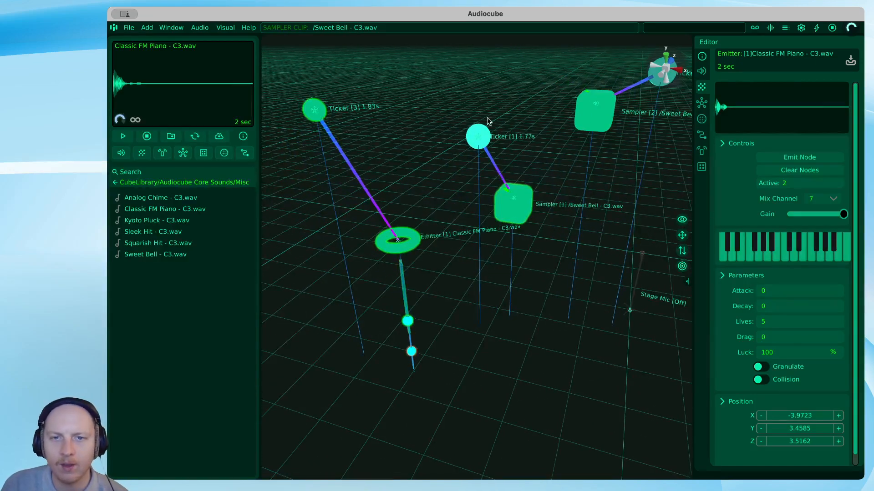
# Step: Stop the tick sequences of Ticker 3 and Ticker 1 in the scene
pyautogui.rightClick(479, 130)
pyautogui.click(475, 135)
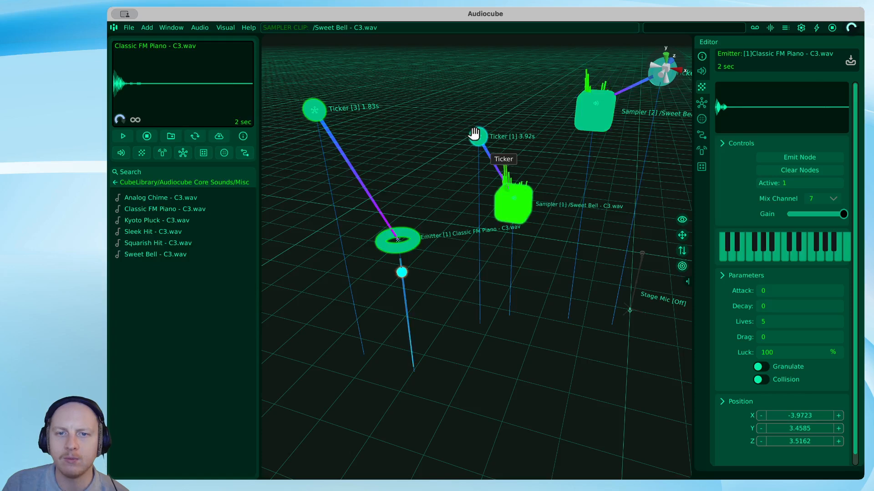
pyautogui.click(473, 134)
# Step: Move Sampler 1 to about X -2.88, Y 3.70, Z 5.89 and delete the two stopped tickers
pyautogui.moveTo(474, 135); pyautogui.dragTo(445, 84)
pyautogui.moveTo(510, 200); pyautogui.dragTo(502, 187)
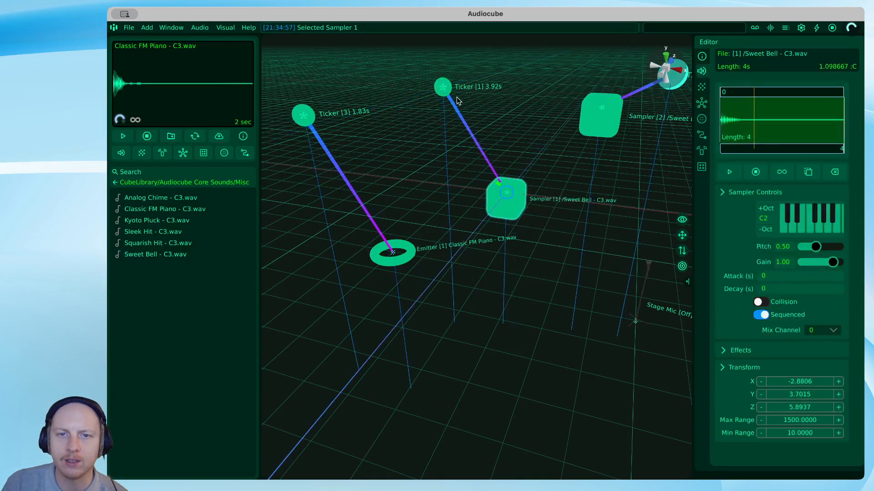
pyautogui.moveTo(445, 86); pyautogui.dragTo(422, 84)
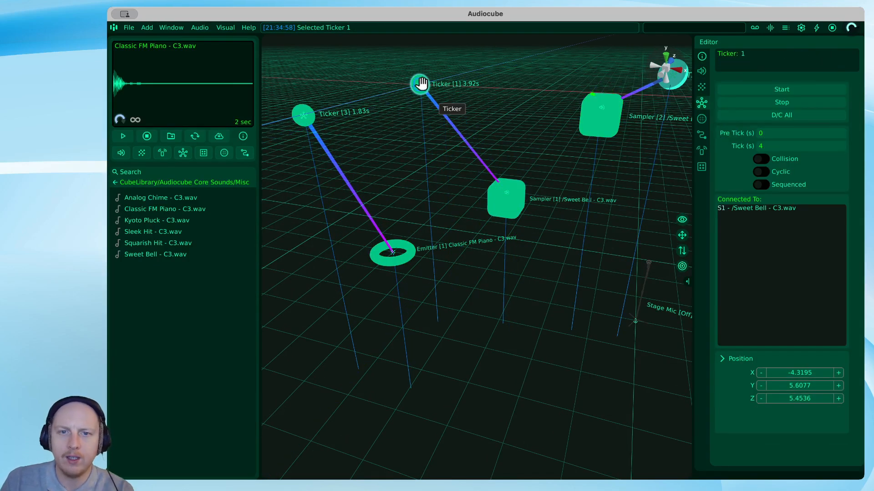
pyautogui.moveTo(302, 114); pyautogui.dragTo(464, 124)
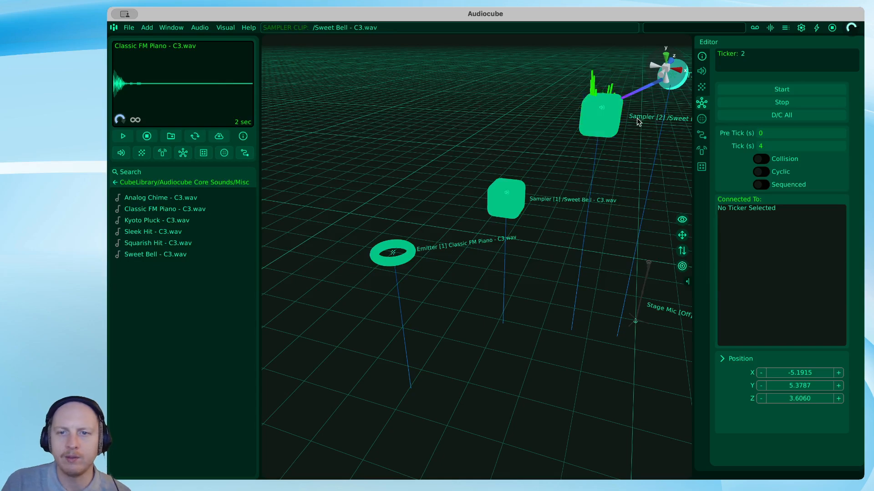
# Step: Move the remaining ticker to about X 0.25, Y 5.43, Z 6.28 and connect it to Sampler 1 and the Classic FM Piano emitter
pyautogui.press('d')
pyautogui.moveTo(519, 75); pyautogui.dragTo(555, 102)
pyautogui.moveTo(555, 102); pyautogui.dragTo(373, 198, button='right')
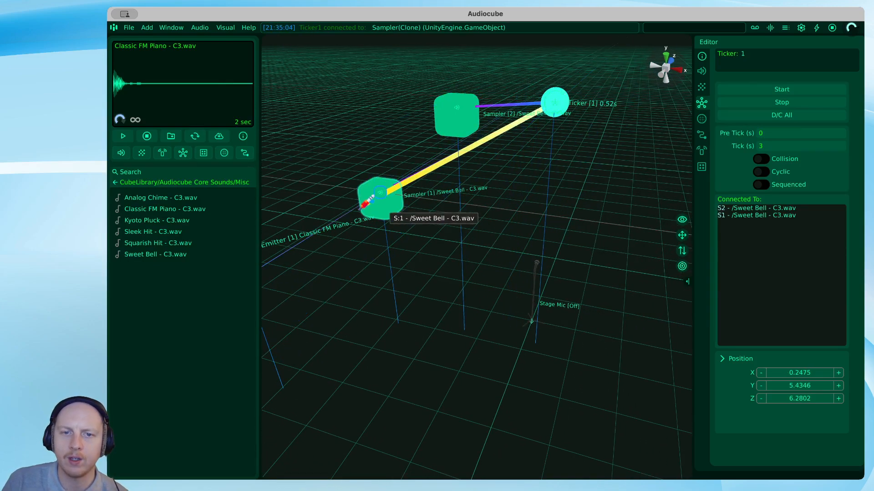
pyautogui.press('a')
pyautogui.press('s')
pyautogui.rightClick(336, 214)
# Step: Move Sampler 2 to about X -1.69, Y 5.84, Z 6.39 and the emitter to about X -1.70, Y 2.49, Z 3.67
pyautogui.moveTo(336, 214); pyautogui.dragTo(457, 249)
pyautogui.moveTo(510, 104); pyautogui.dragTo(498, 74)
pyautogui.press('w')
pyautogui.press('d')
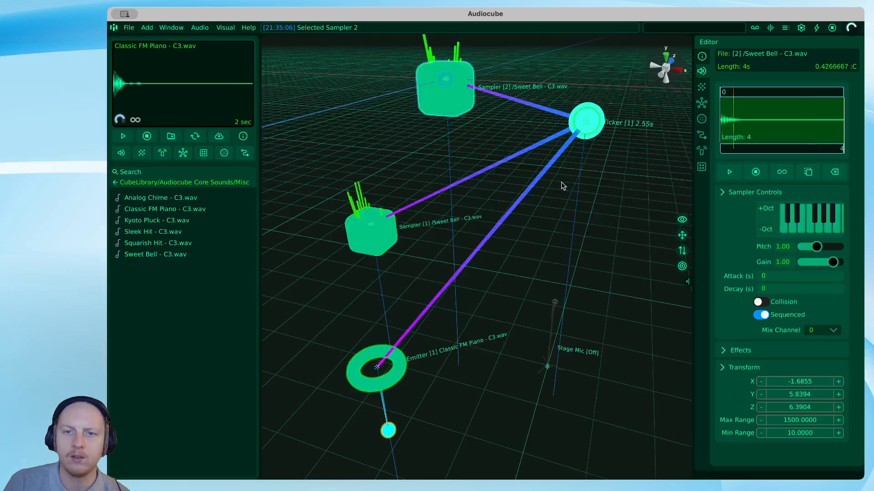
pyautogui.press('d')
pyautogui.moveTo(563, 186); pyautogui.dragTo(530, 230, button='right')
pyautogui.press('a')
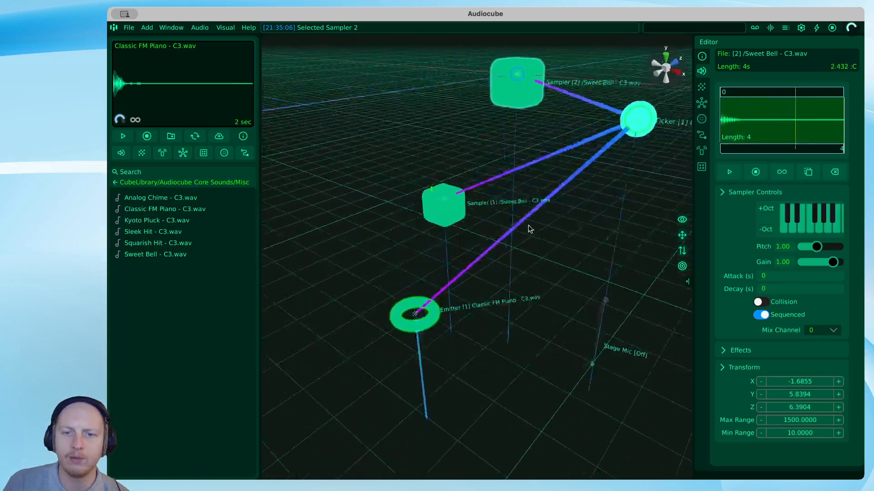
pyautogui.click(476, 315)
pyautogui.moveTo(478, 318); pyautogui.dragTo(661, 248, button='right')
pyautogui.press('a')
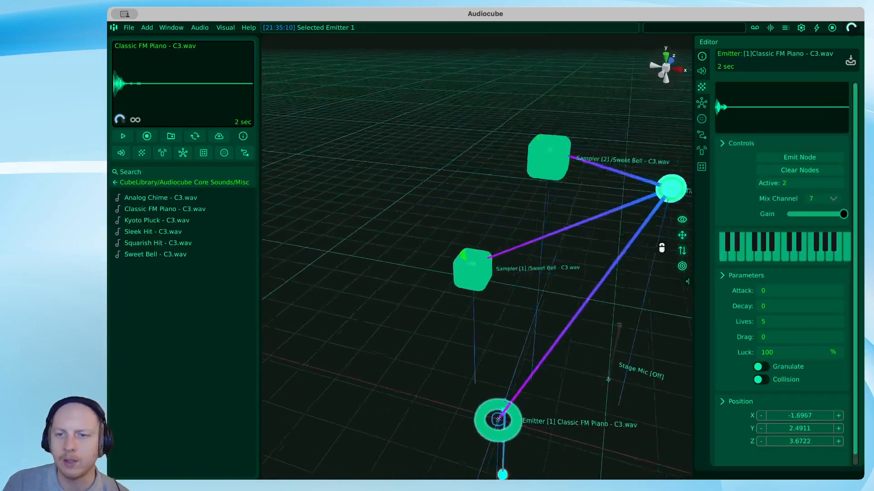
# Step: Move Ticker 1 to about X 2.66, Y 4.85, Z 6.14 and enable its Cyclic mode
pyautogui.press('d')
pyautogui.moveTo(596, 188); pyautogui.dragTo(619, 233)
pyautogui.press('d')
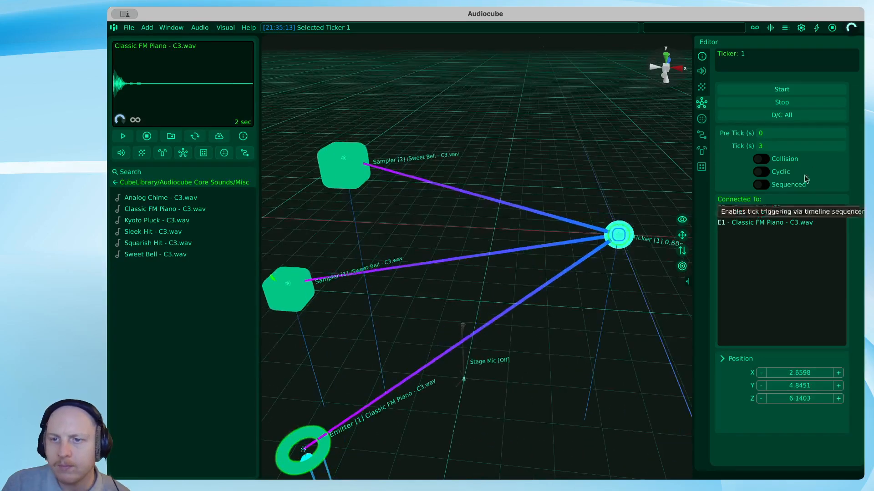
pyautogui.click(780, 172)
pyautogui.press('a')
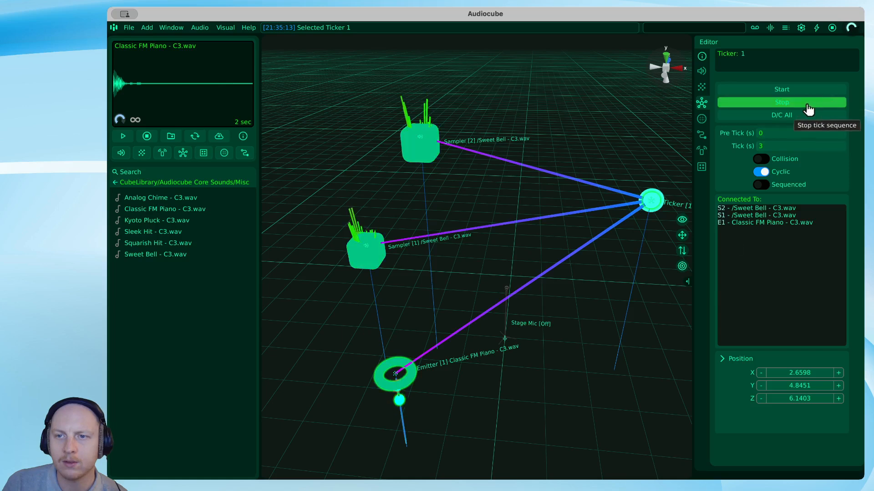
# Step: Stop all playback, restart Ticker 1 and move it to about X 0.79, Y 4.96, Z 6.00
pyautogui.click(832, 28)
pyautogui.click(775, 91)
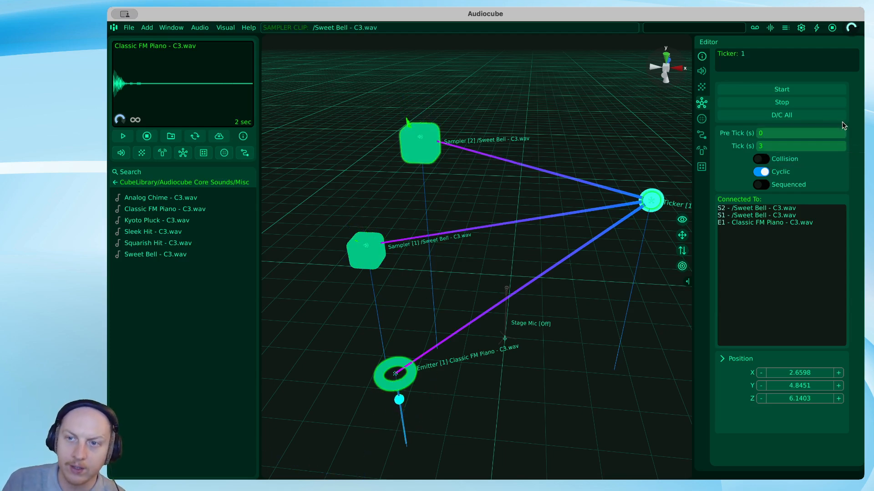
pyautogui.moveTo(651, 199); pyautogui.dragTo(549, 193)
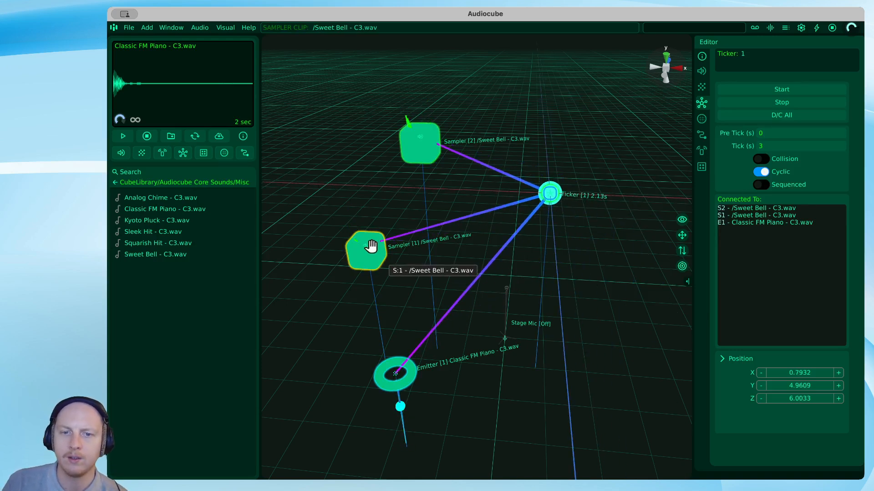
# Step: Delete the Classic FM Piano emitter and place a duplicate of Sampler 1 at about X -1.80, Y 2.72, Z 4.33
pyautogui.click(397, 368)
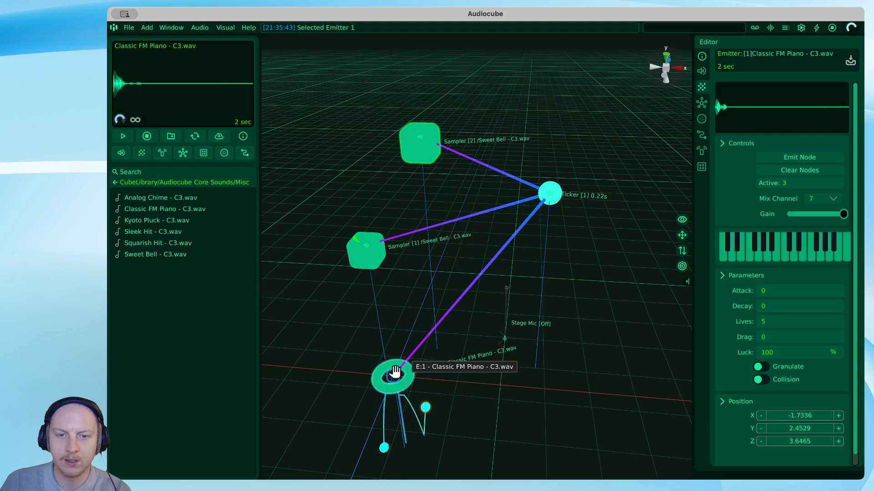
pyautogui.press('Delete')
pyautogui.click(371, 246)
pyautogui.press('super+d')
pyautogui.moveTo(354, 176); pyautogui.dragTo(403, 361)
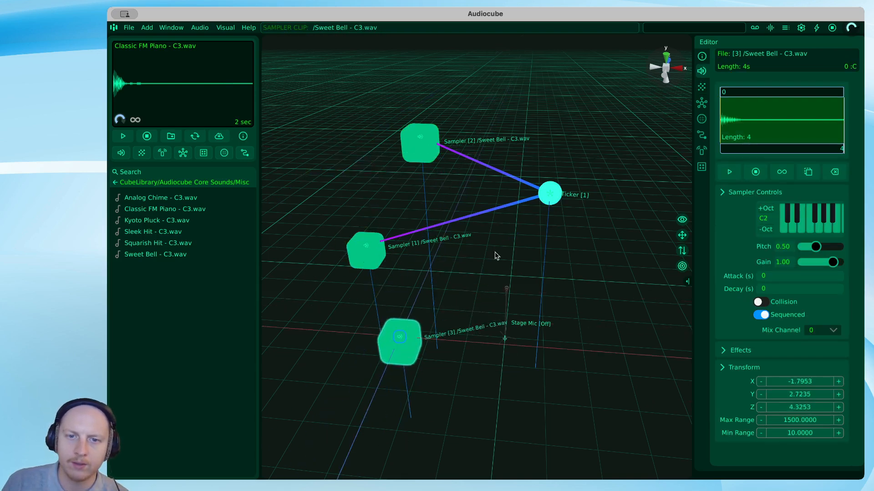
# Step: Connect Ticker 1 to Sampler 3 and set that sampler's note to E2
pyautogui.moveTo(554, 189); pyautogui.dragTo(399, 342)
pyautogui.click(407, 335)
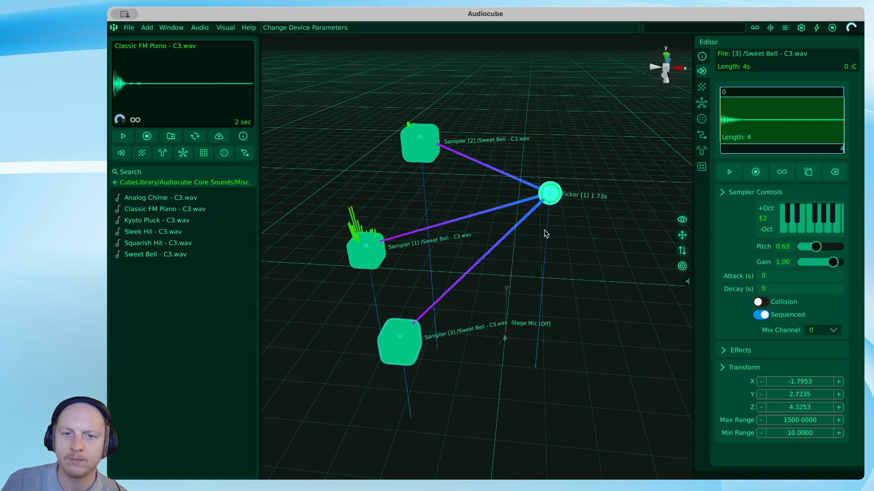
# Step: Set Ticker 1's tick length to 2 seconds and start the ticker
pyautogui.click(549, 193)
pyautogui.click(776, 146)
pyautogui.write('2')
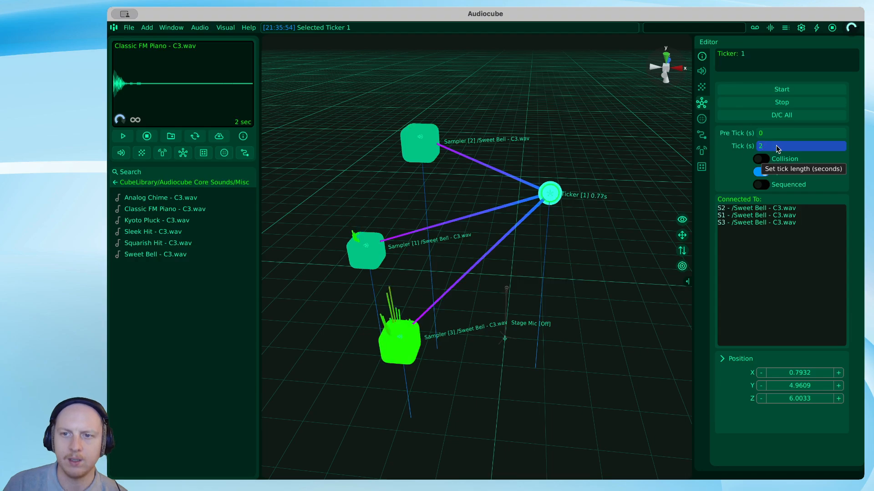
pyautogui.click(765, 90)
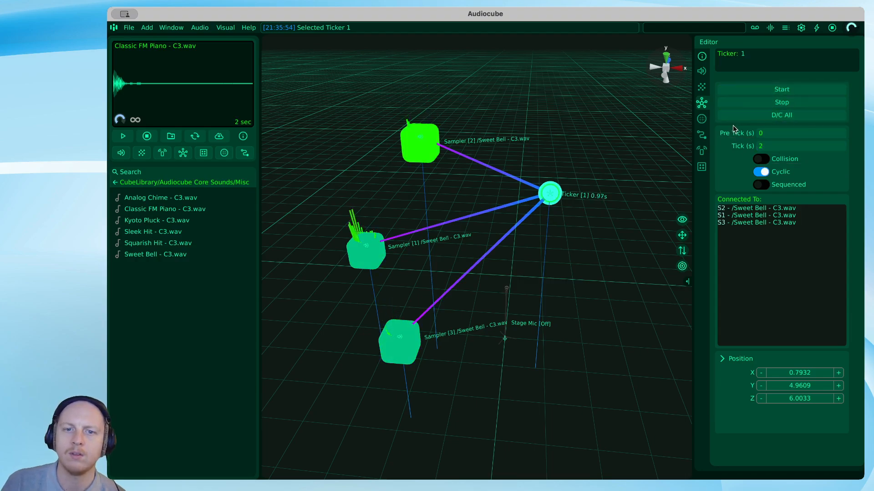
# Step: Examine from several angles how Ticker 1 cyclically triggers the three connected samplers
pyautogui.press('Right')
pyautogui.press('Right')
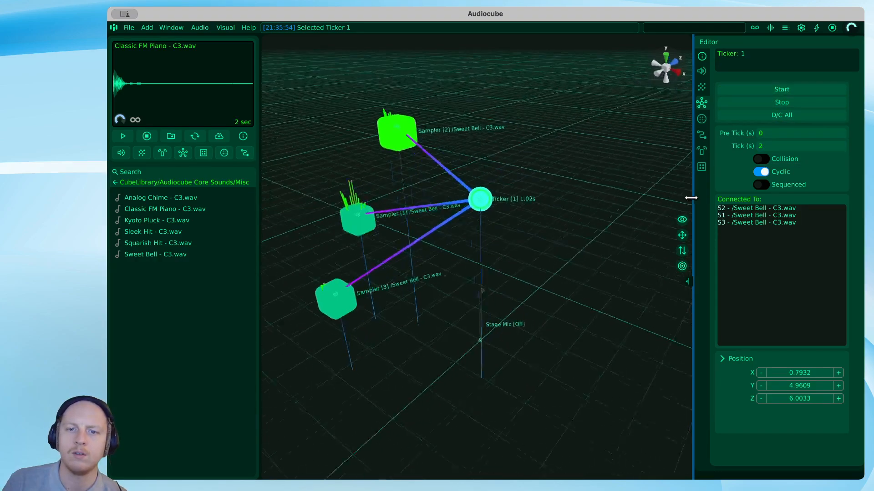
pyautogui.press('d')
pyautogui.press('q')
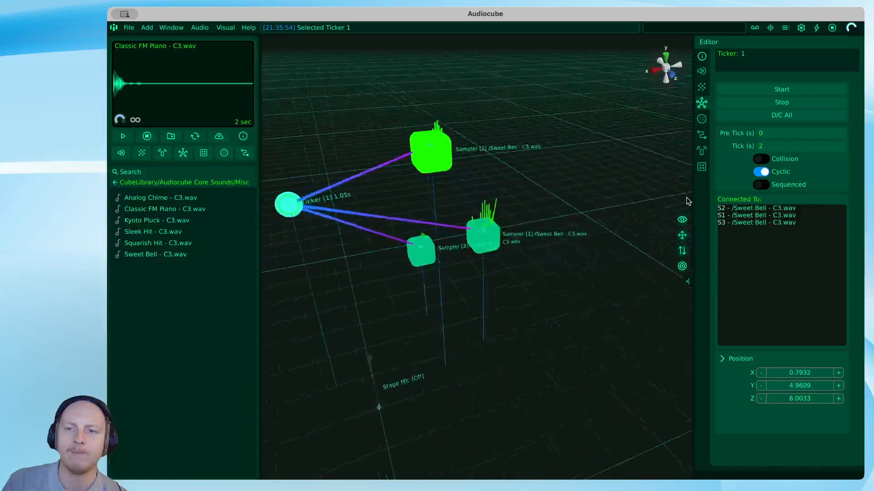
pyautogui.press('q')
pyautogui.press('e')
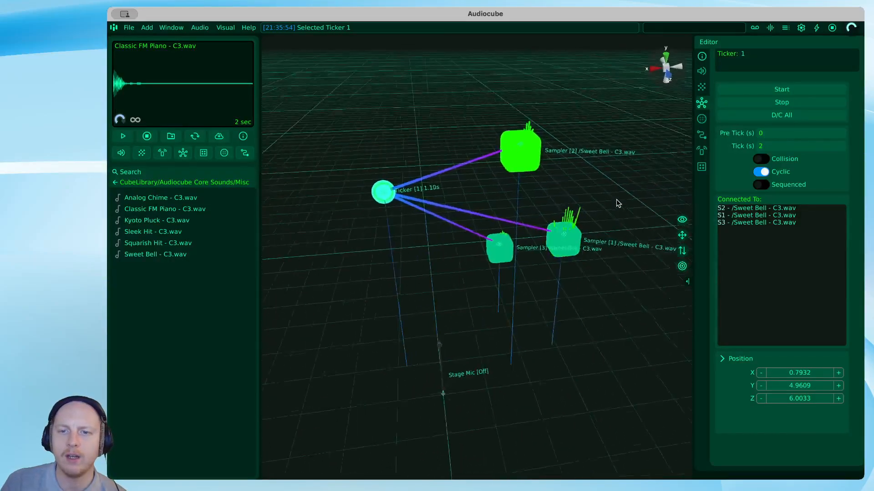
pyautogui.press('w')
pyautogui.press('a')
pyautogui.press('s')
pyautogui.press('e')
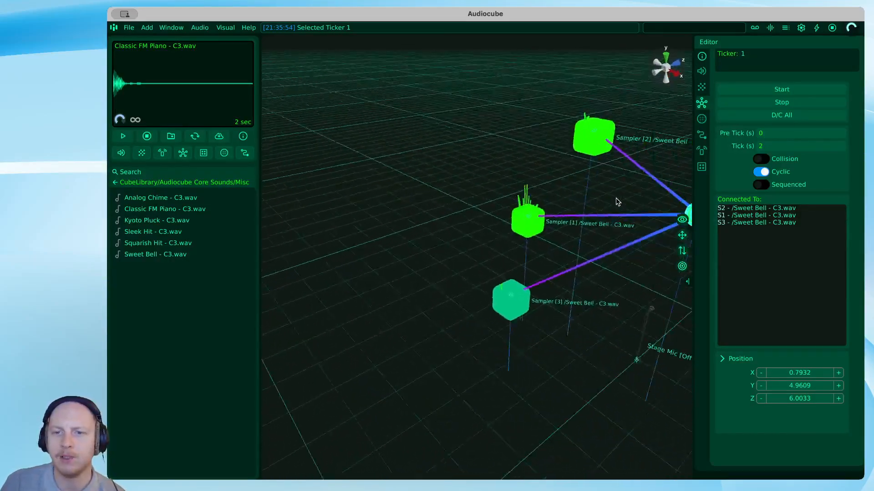
pyautogui.moveTo(514, 298); pyautogui.dragTo(298, 221)
pyautogui.press('w')
pyautogui.press('a')
pyautogui.press('s')
pyautogui.press('e')
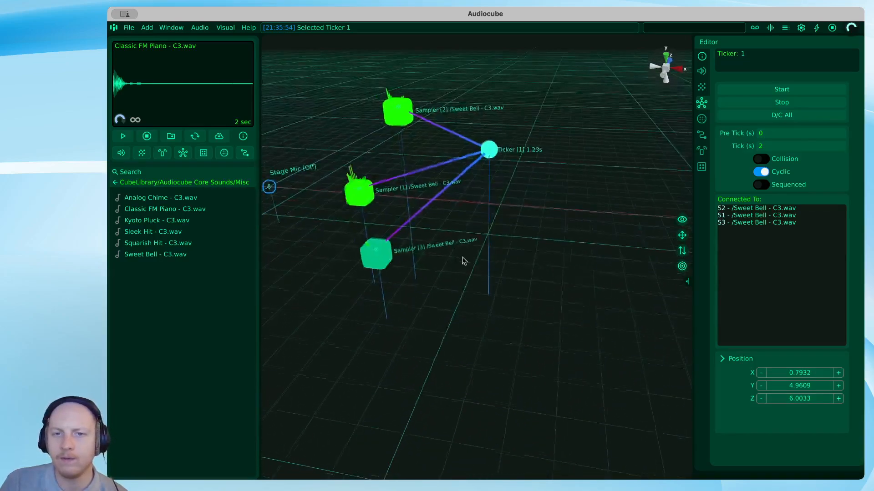
# Step: Move Ticker 1 to about X 1.04, Y 4.47, Z 5.77, then enable its Sequenced option and stop it
pyautogui.moveTo(492, 146); pyautogui.dragTo(497, 170)
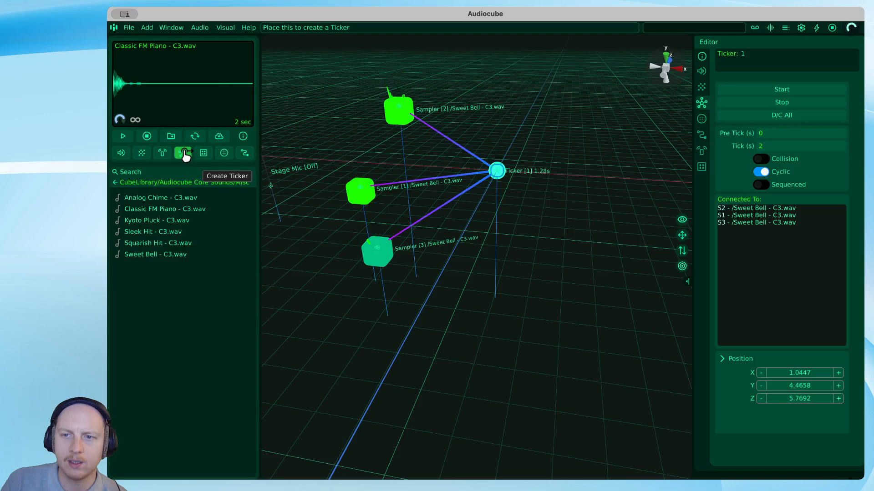
pyautogui.click(761, 185)
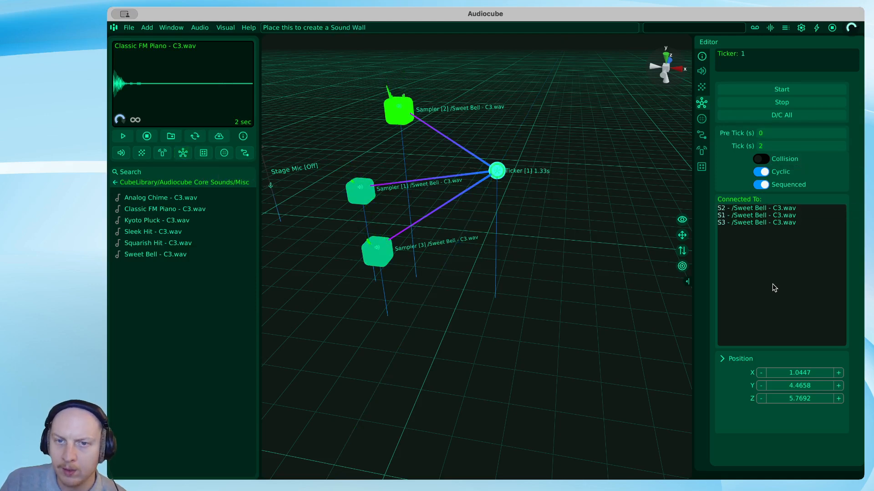
pyautogui.click(774, 102)
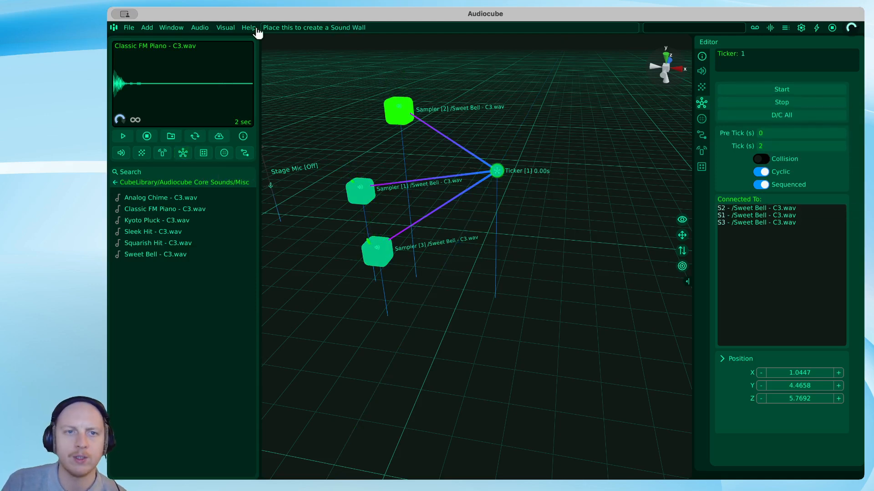
# Step: Show the Sequencer and resize the layout with a narrower sound browser and a shorter timeline
pyautogui.click(167, 28)
pyautogui.click(184, 74)
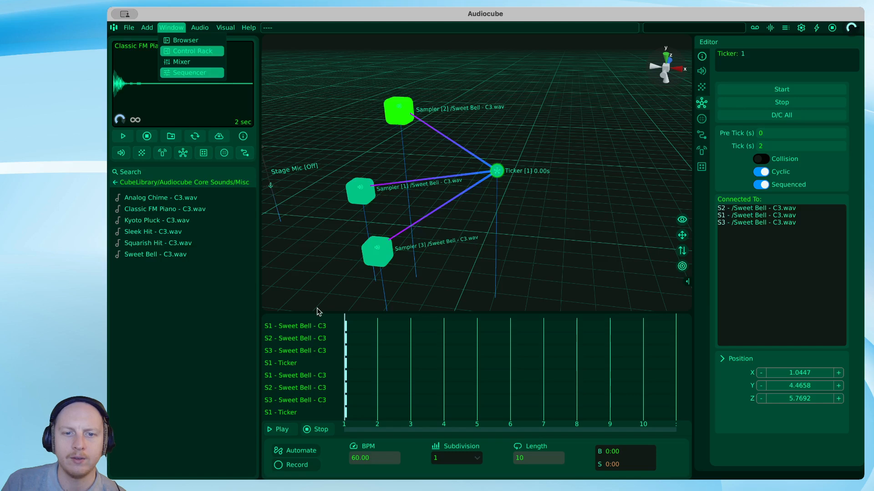
pyautogui.click(261, 285)
pyautogui.moveTo(259, 276); pyautogui.dragTo(162, 274)
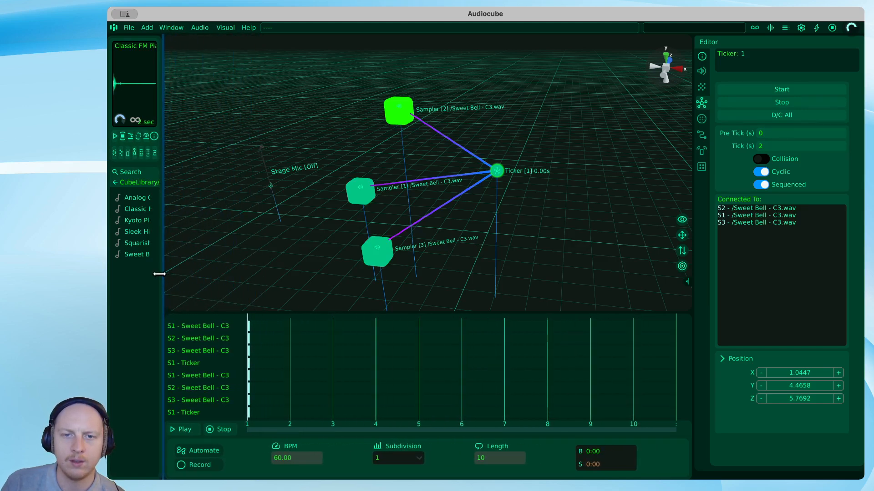
pyautogui.moveTo(320, 314); pyautogui.dragTo(321, 366)
# Step: Turn off the Sequenced option for Samplers 2, 1 and 3
pyautogui.click(397, 110)
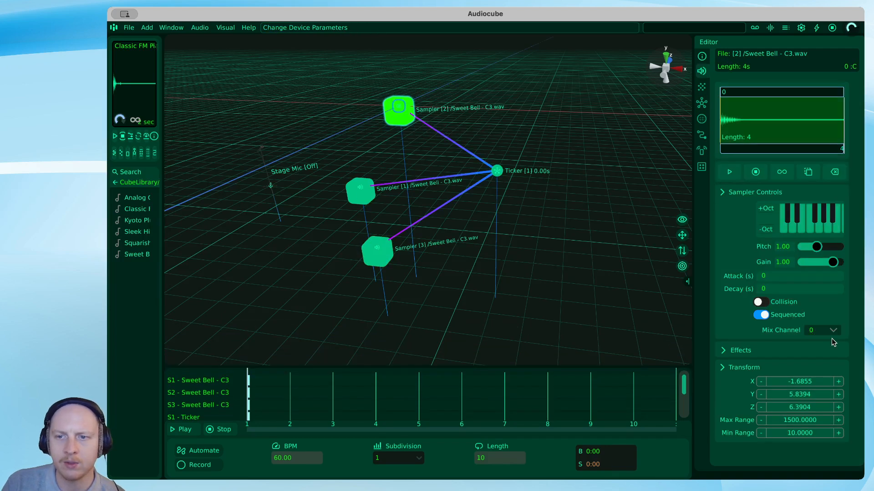
pyautogui.click(360, 189)
pyautogui.click(388, 251)
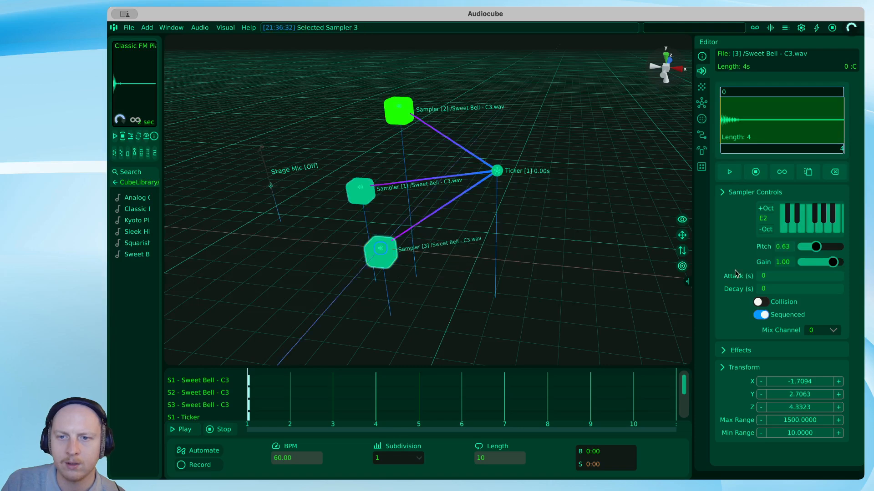
pyautogui.click(761, 315)
pyautogui.press('m')
pyautogui.press('m')
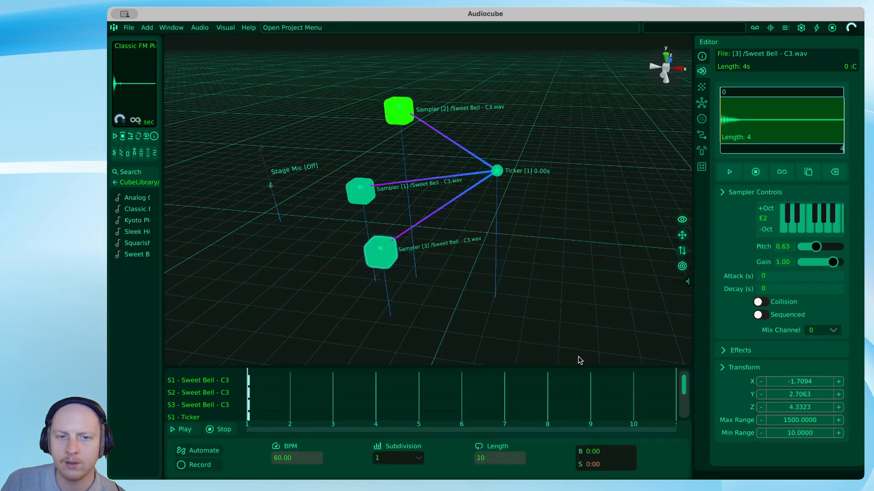
# Step: Play the sequence, enlarge the timeline and move the Ticker event from beat 1 to beat 5
pyautogui.click(182, 429)
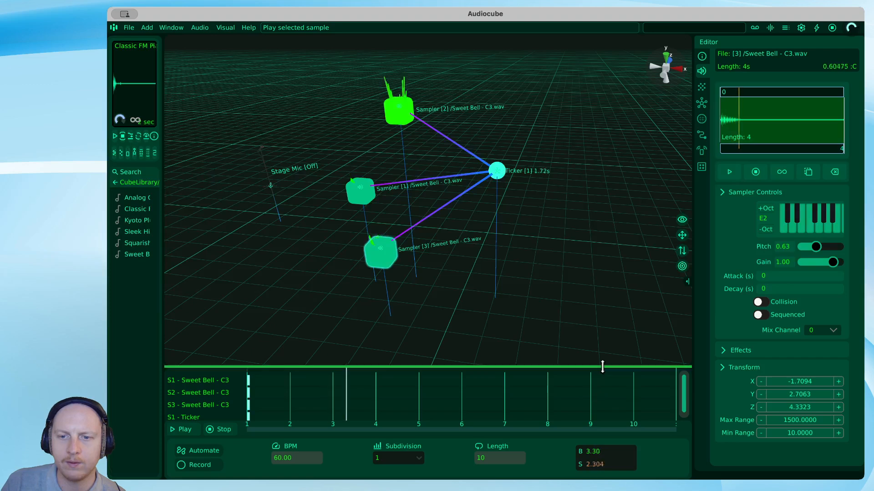
pyautogui.moveTo(603, 366); pyautogui.dragTo(614, 299)
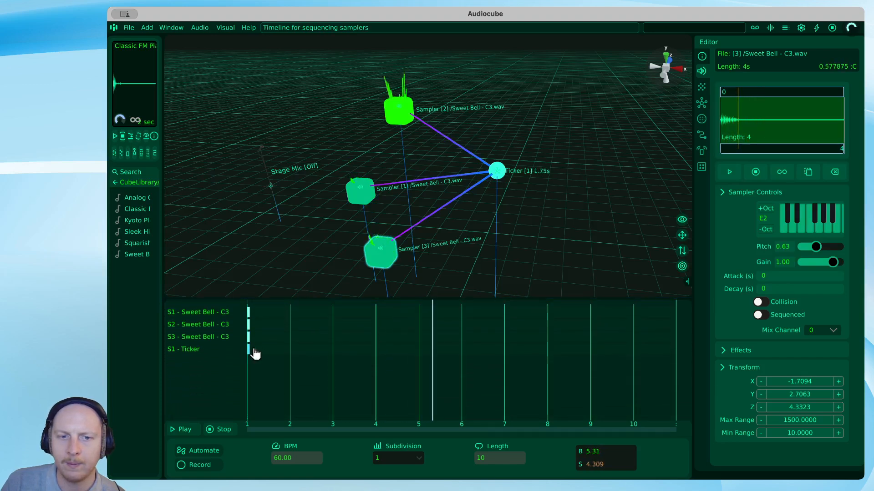
pyautogui.moveTo(415, 355); pyautogui.dragTo(423, 360)
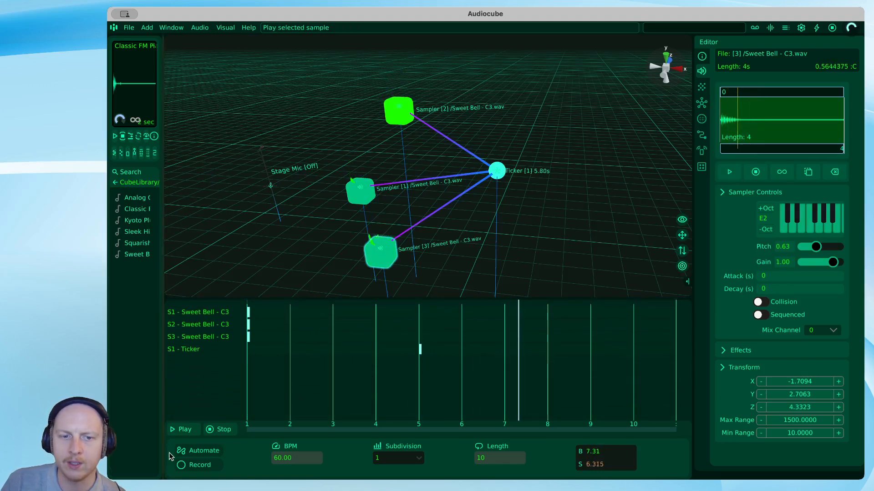
# Step: Replay the sequence from the start to hear the Ticker event at beat 5, then stop all playback
pyautogui.click(217, 434)
pyautogui.click(181, 429)
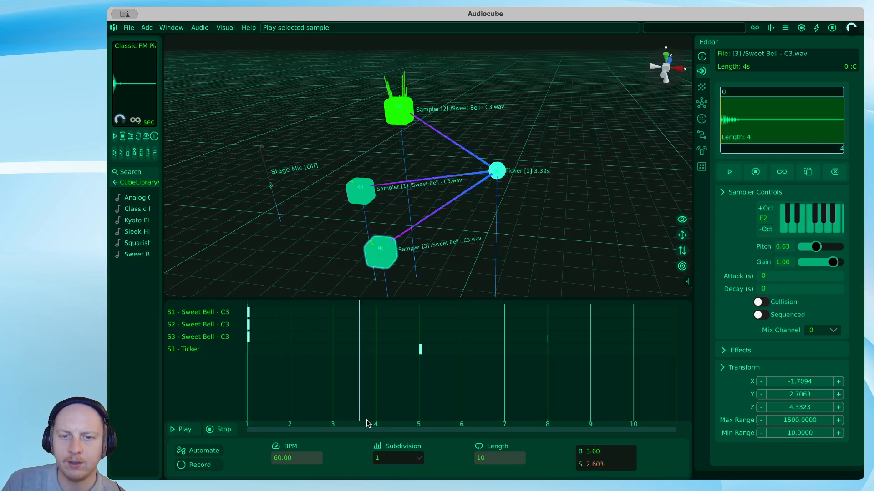
pyautogui.click(221, 432)
pyautogui.click(832, 28)
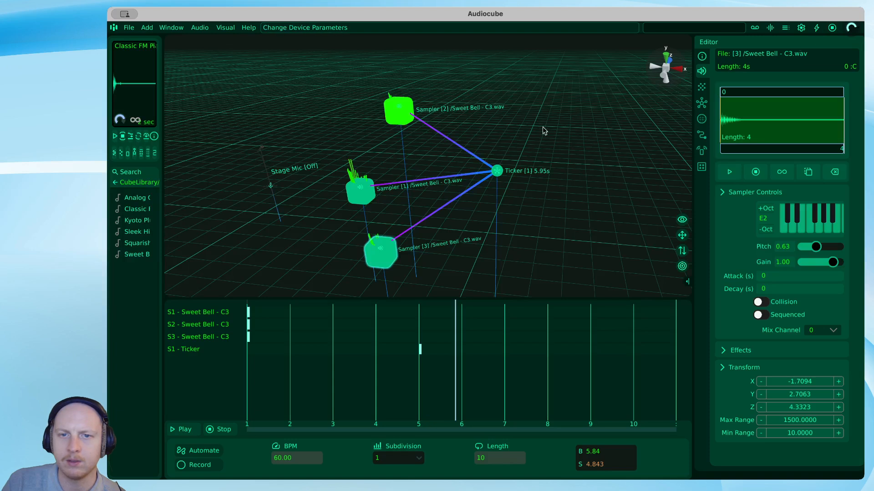
# Step: Move Ticker 1 to about X 1.27, Y 4.18, Z 5.65 and inspect its Pre Tick setting
pyautogui.moveTo(501, 167); pyautogui.dragTo(509, 175)
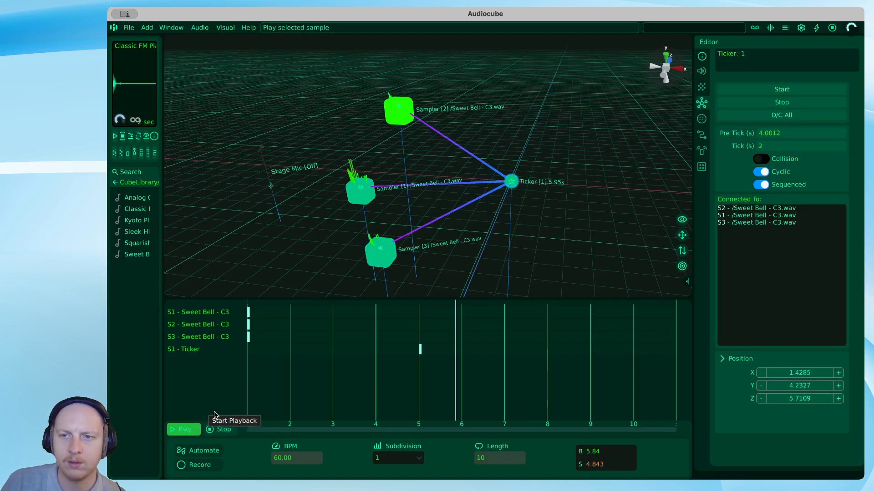
pyautogui.moveTo(512, 183); pyautogui.dragTo(505, 187)
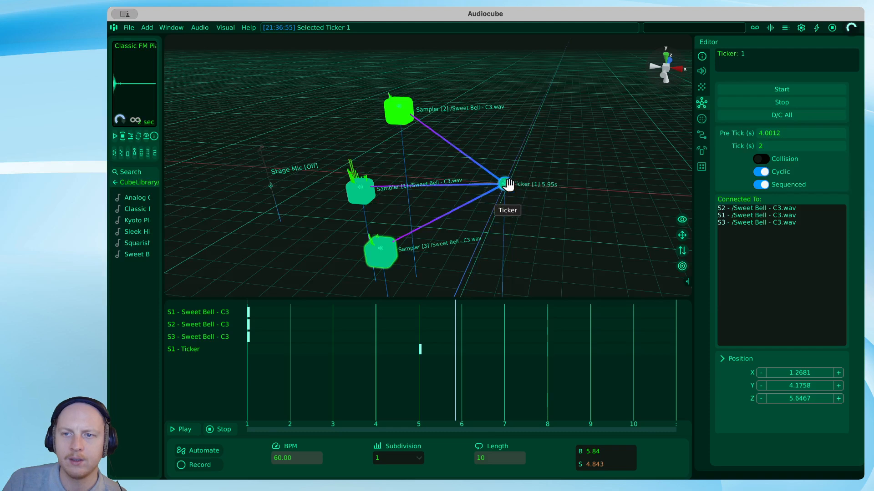
pyautogui.click(774, 136)
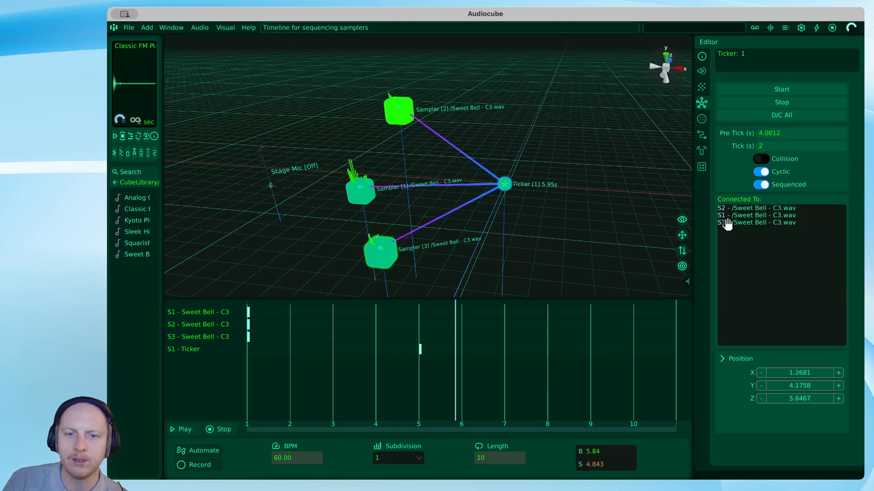
# Step: Set Ticker 1's tick length to 0 and play the sequence
pyautogui.click(793, 146)
pyautogui.write('0')
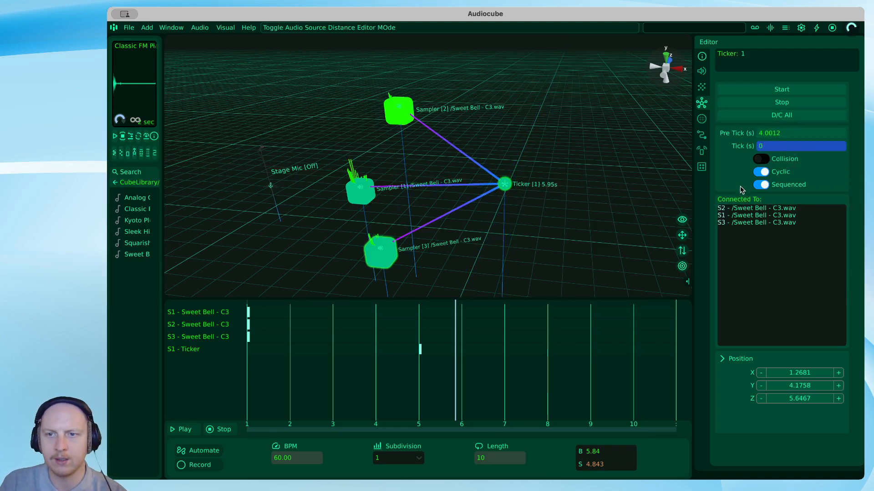
pyautogui.click(179, 430)
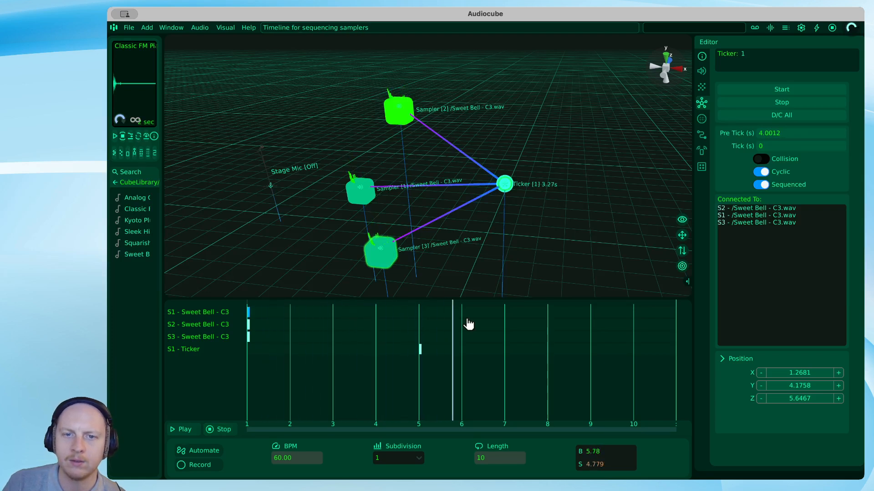
# Step: Set Ticker 1's tick length to 2 seconds, stop the ticker and replay the sequence
pyautogui.click(788, 146)
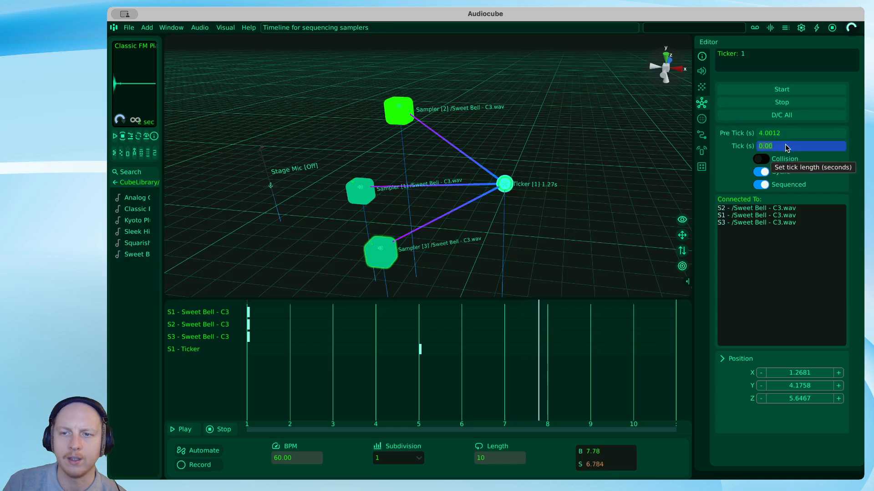
pyautogui.write('2')
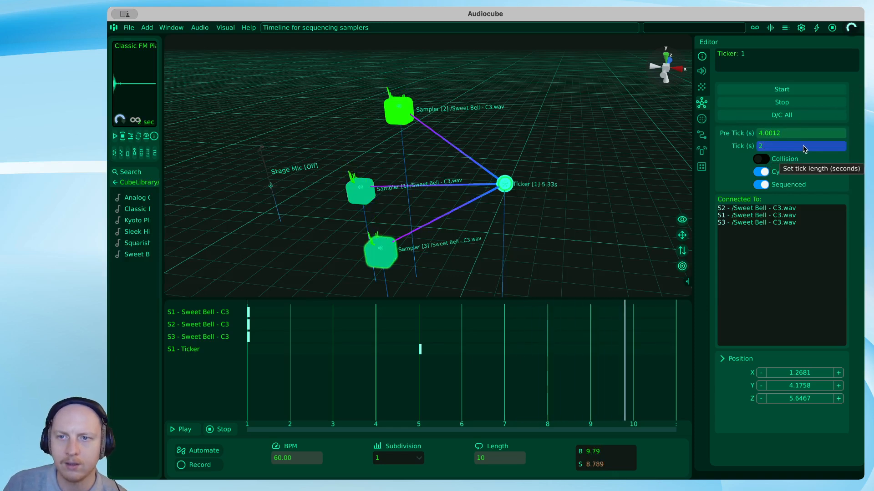
pyautogui.click(793, 104)
pyautogui.click(181, 429)
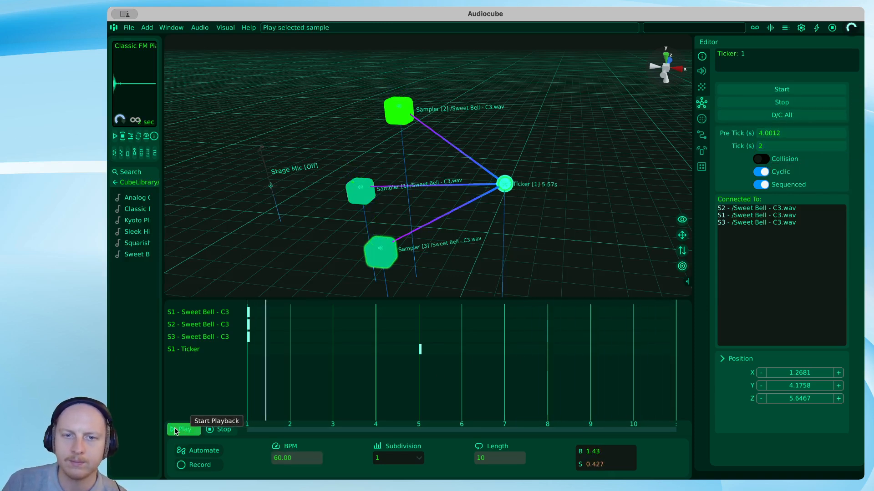
# Step: Disable Ticker 1's Cyclic mode and replay the sequence from the start
pyautogui.click(763, 173)
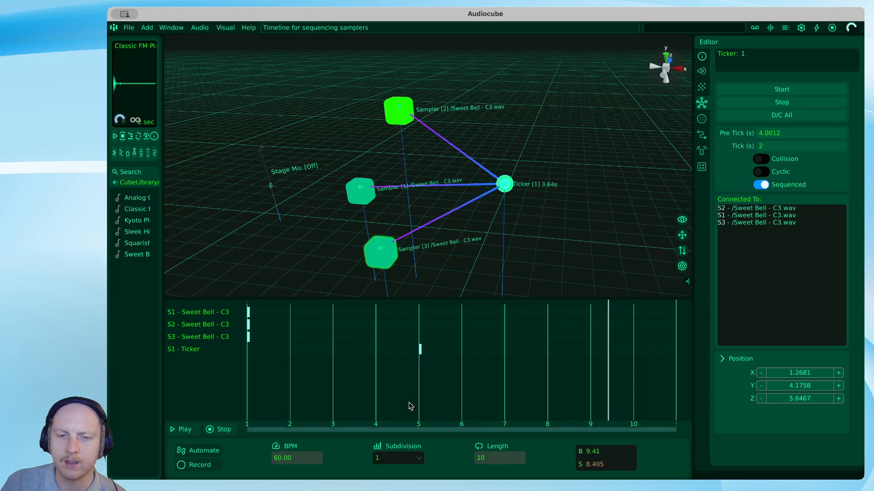
pyautogui.click(231, 431)
pyautogui.click(181, 429)
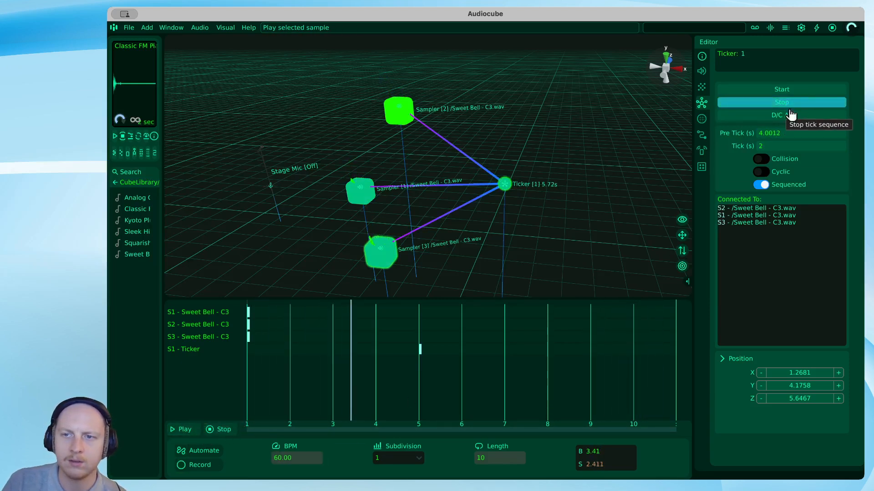
# Step: Move the ticker's timeline event to beat 4 and then to beat 2, restarting the sequence for each placement
pyautogui.click(222, 430)
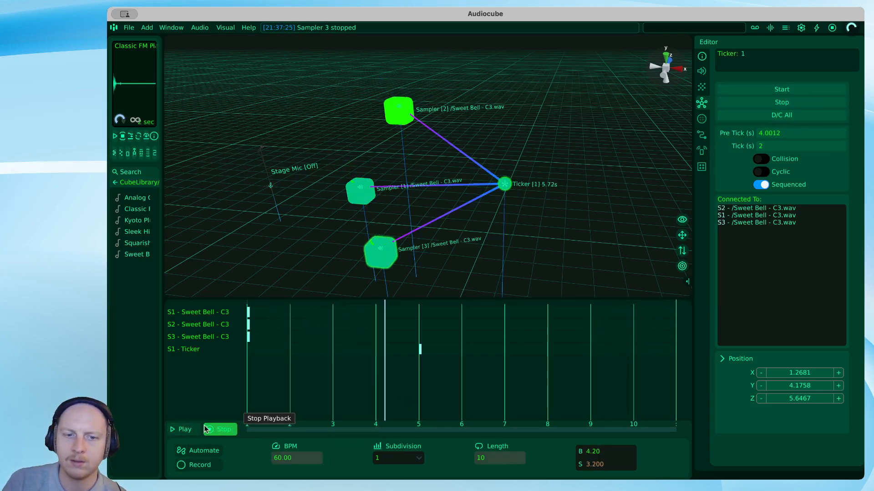
pyautogui.click(174, 431)
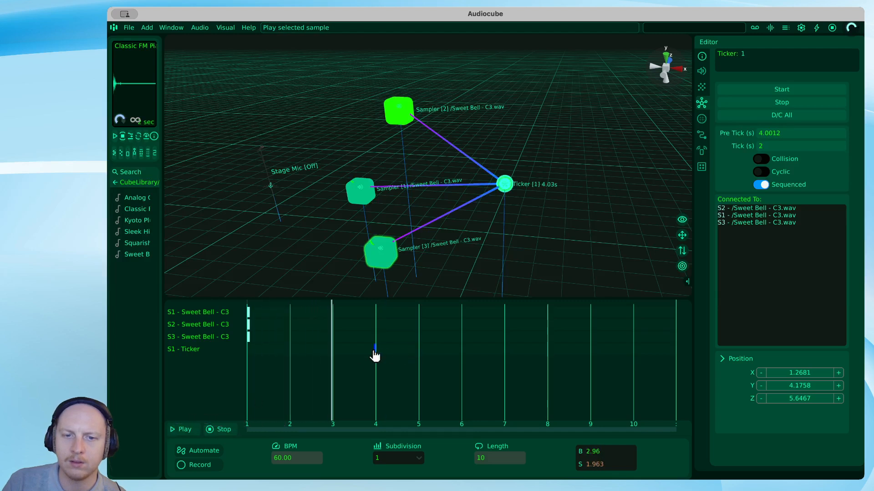
pyautogui.click(220, 430)
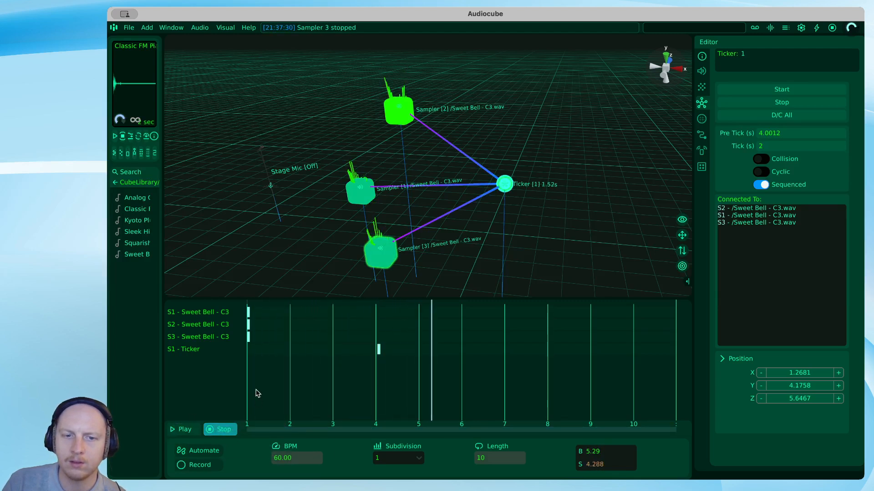
pyautogui.click(187, 432)
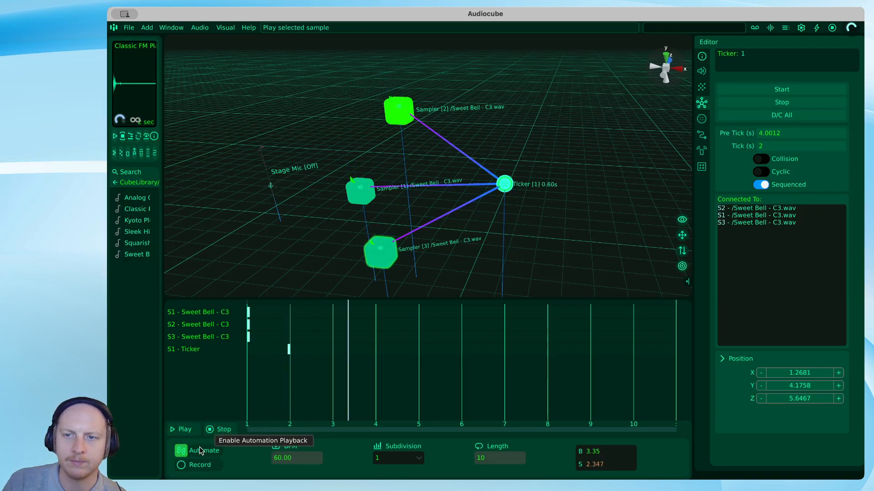
# Step: Move Ticker 1 to about X 3.96, Y 4.54, Z 3.90, hide the sequencer and stop the ticker
pyautogui.moveTo(506, 186)
pyautogui.mouseDown()
pyautogui.moveTo(516, 191)
pyautogui.moveTo(505, 178)
pyautogui.mouseUp()
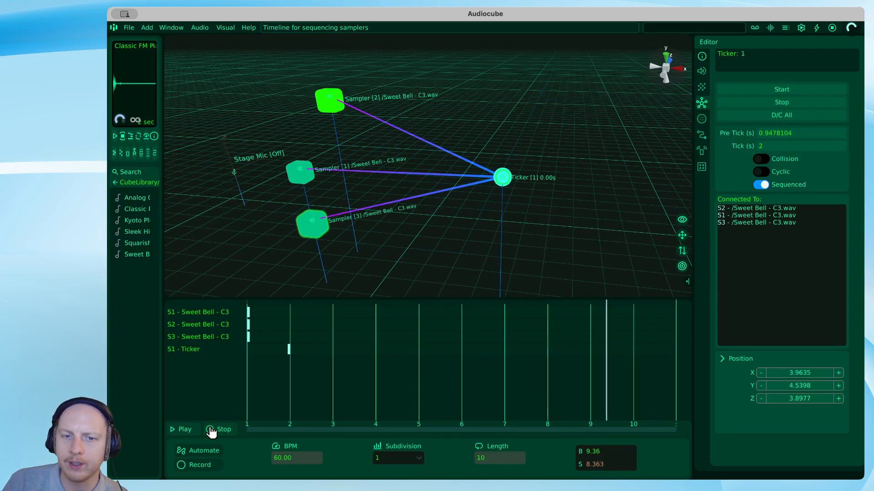
pyautogui.press('Tab')
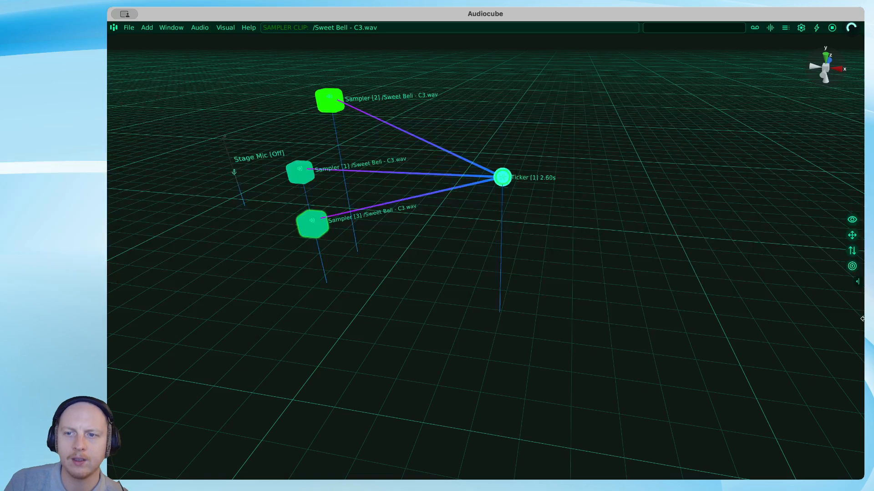
pyautogui.click(858, 282)
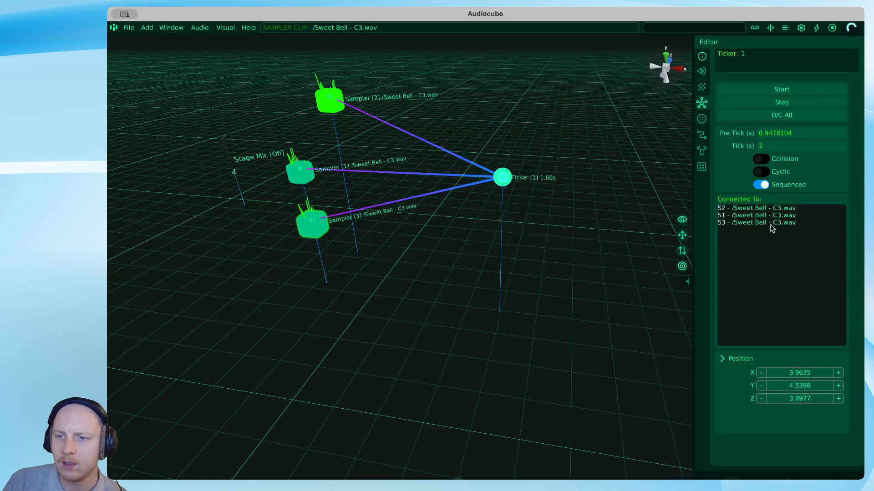
pyautogui.click(792, 104)
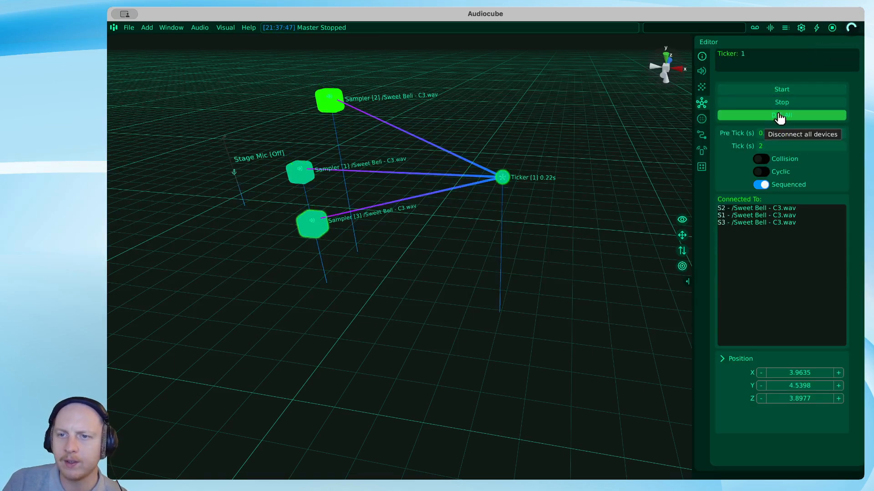
# Step: Duplicate Ticker 1, place the copy at about X 6.42, Y 5.45, Z 4.27 and connect it to Ticker 1
pyautogui.moveTo(501, 176); pyautogui.dragTo(473, 155)
pyautogui.moveTo(472, 101); pyautogui.dragTo(616, 138)
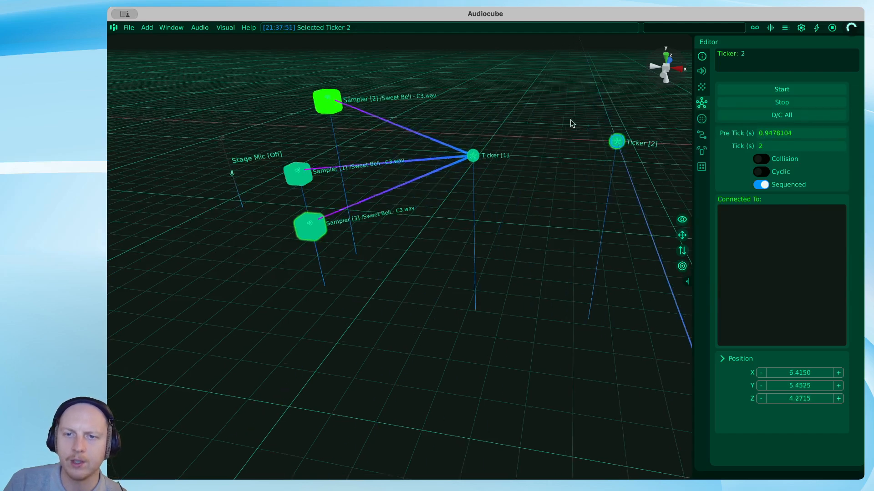
pyautogui.click(631, 164)
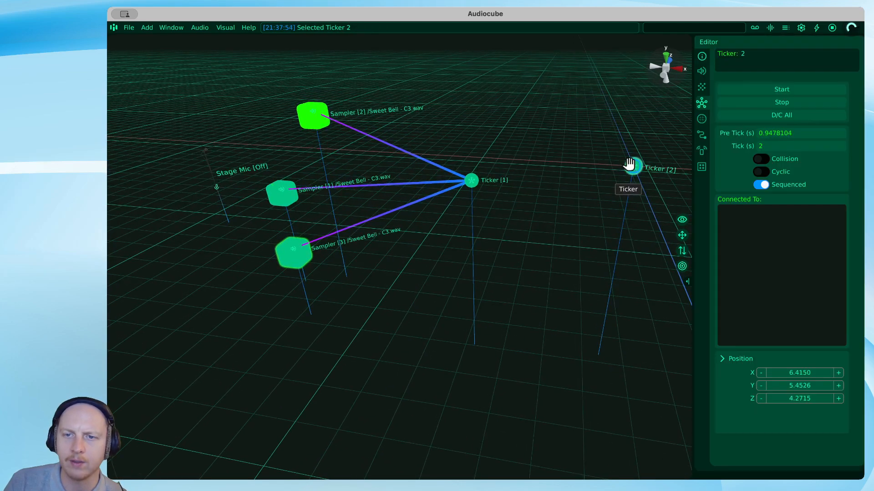
pyautogui.moveTo(503, 182); pyautogui.dragTo(472, 182)
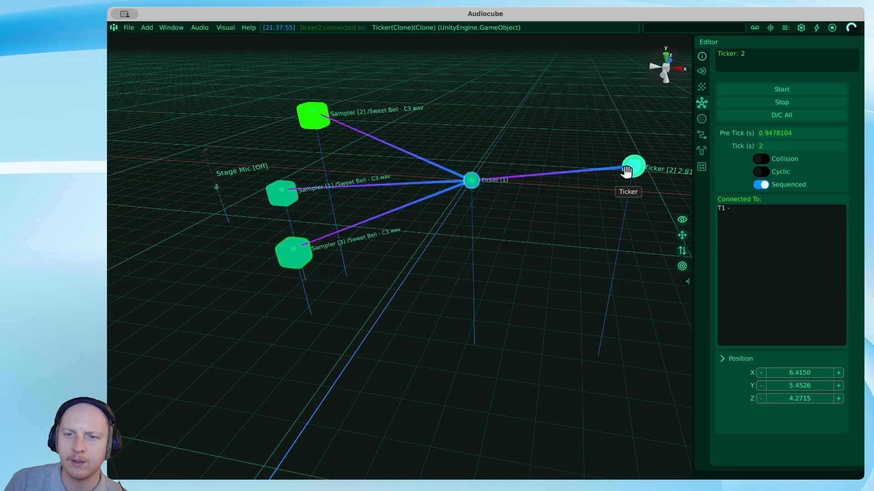
# Step: Turn off Sequenced for both Ticker 2 and Ticker 1
pyautogui.press('d')
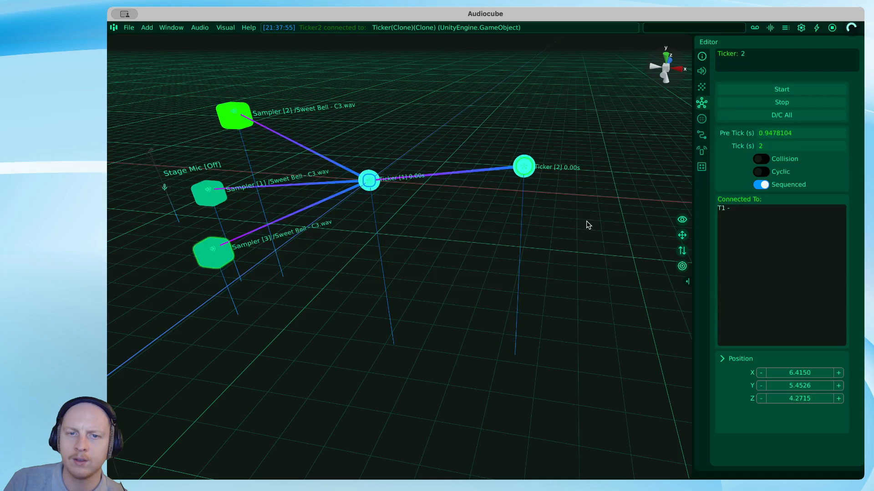
pyautogui.press('a')
pyautogui.click(585, 169)
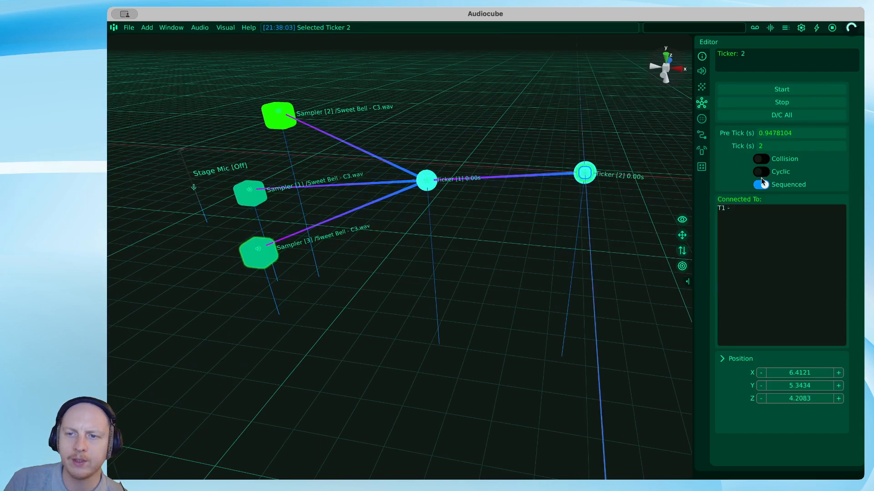
pyautogui.click(761, 183)
pyautogui.click(427, 180)
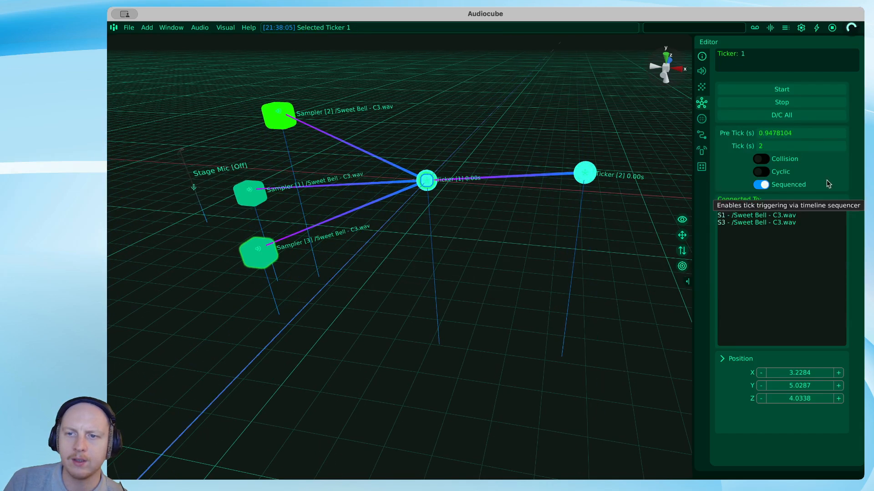
pyautogui.click(759, 184)
# Step: Move Ticker 2 closer to Ticker 1, to about X 5.29, Y 5.28, Z 3.82
pyautogui.press('e')
pyautogui.moveTo(608, 135); pyautogui.dragTo(506, 279, button='right')
pyautogui.press('a')
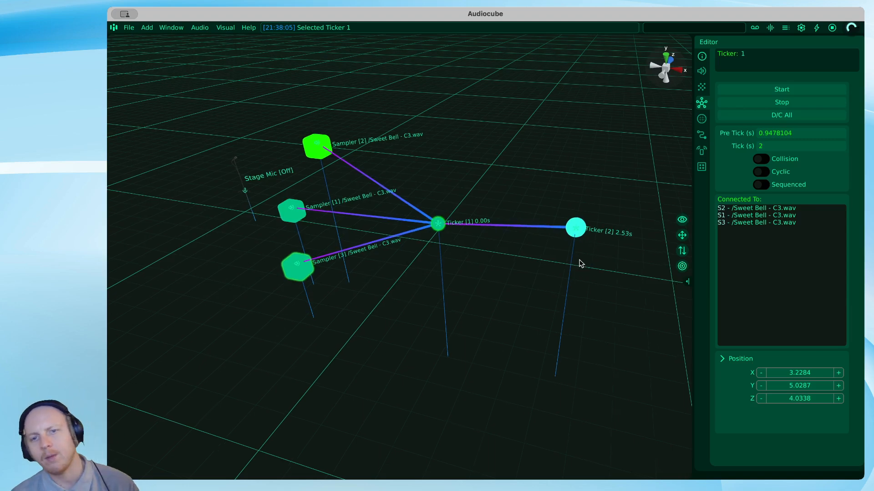
pyautogui.press('w')
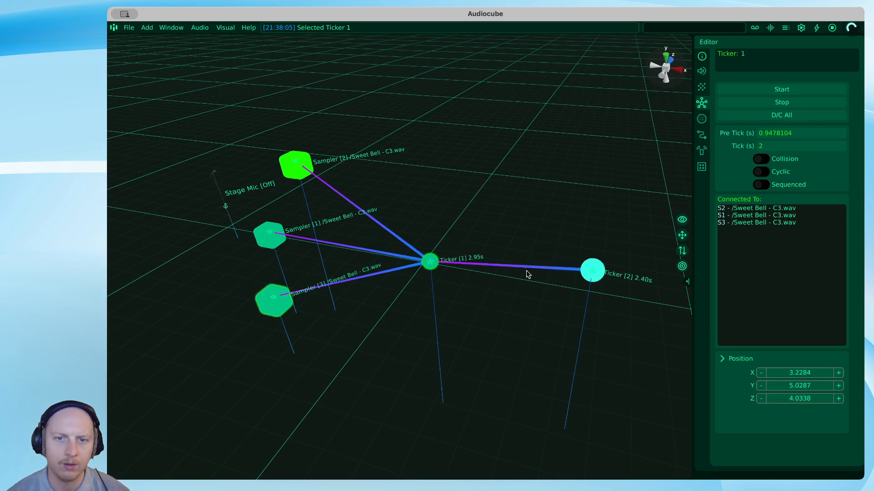
pyautogui.moveTo(592, 267); pyautogui.dragTo(539, 269)
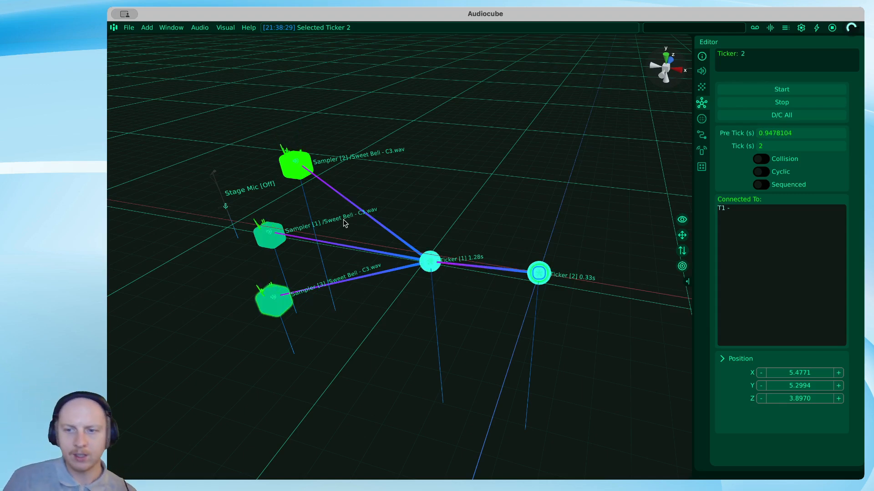
pyautogui.moveTo(531, 274); pyautogui.dragTo(511, 280)
pyautogui.moveTo(441, 363); pyautogui.dragTo(418, 313, button='middle')
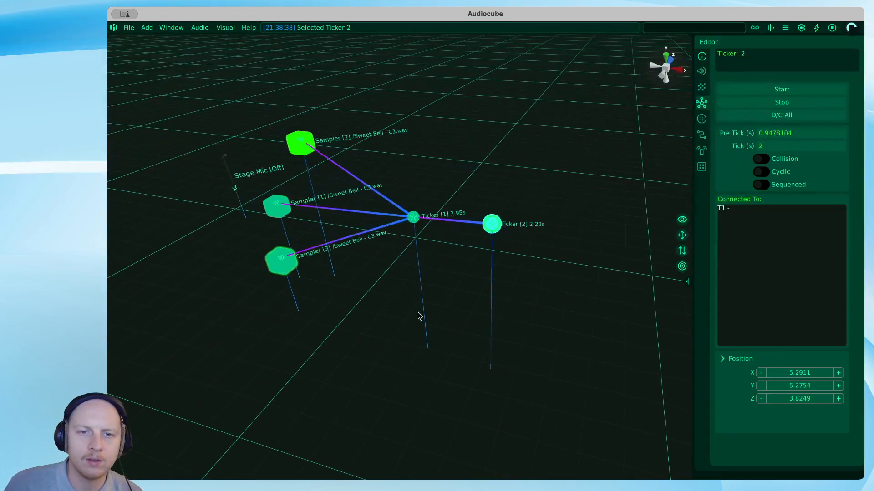
# Step: Duplicate the three samplers together with Ticker 1, and move the Sampler 2 copy to about X 3.68, Y 7.86, Z 10.47
pyautogui.moveTo(428, 291); pyautogui.dragTo(268, 129)
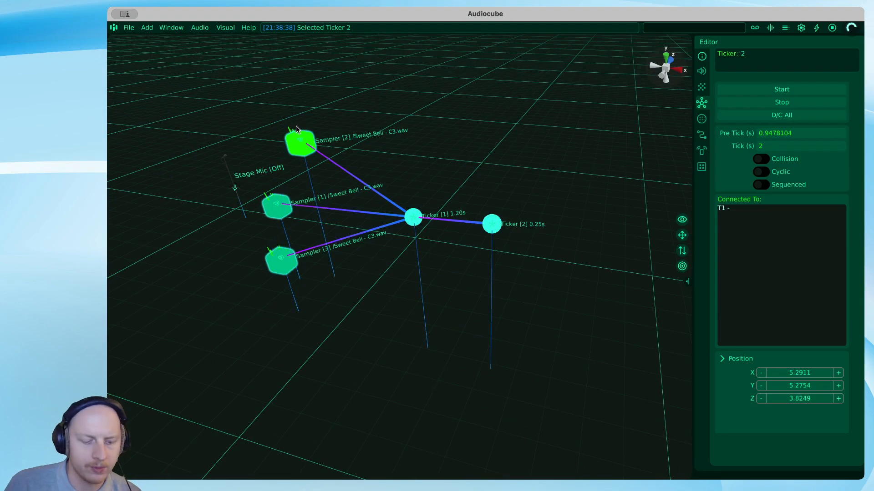
pyautogui.hotkey('ctrl', 'd')
pyautogui.moveTo(282, 71); pyautogui.dragTo(444, 71)
pyautogui.press('d')
pyautogui.press('w')
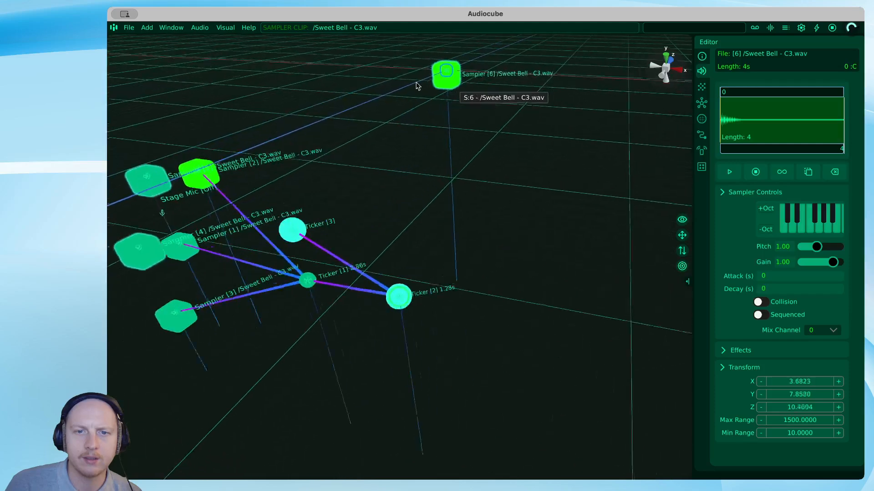
pyautogui.press('a')
# Step: Spread out the remaining copies: Sampler 5 at about X 3.81, Y 6.51, Z 8.44, Sampler 4 beside it, Ticker 3 at about X 7.24, Y 6.23, Z 5.31
pyautogui.moveTo(167, 190); pyautogui.dragTo(458, 150)
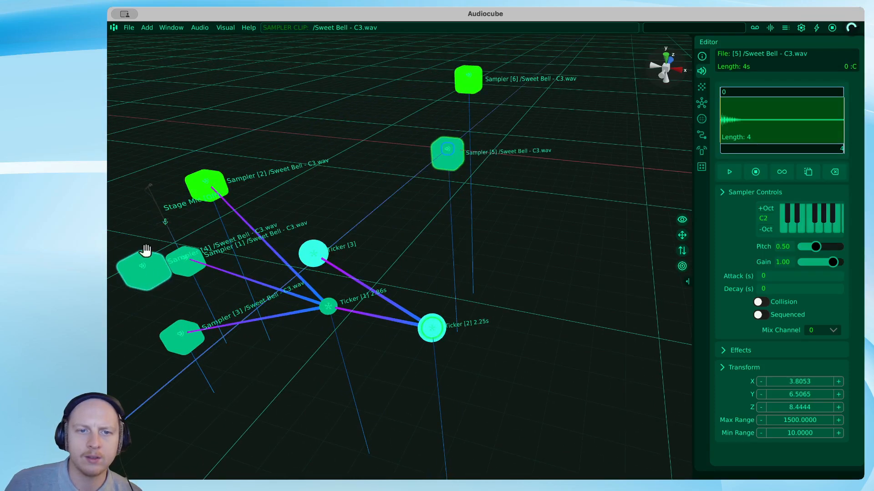
pyautogui.moveTo(145, 253); pyautogui.dragTo(590, 148)
pyautogui.moveTo(314, 251); pyautogui.dragTo(581, 241)
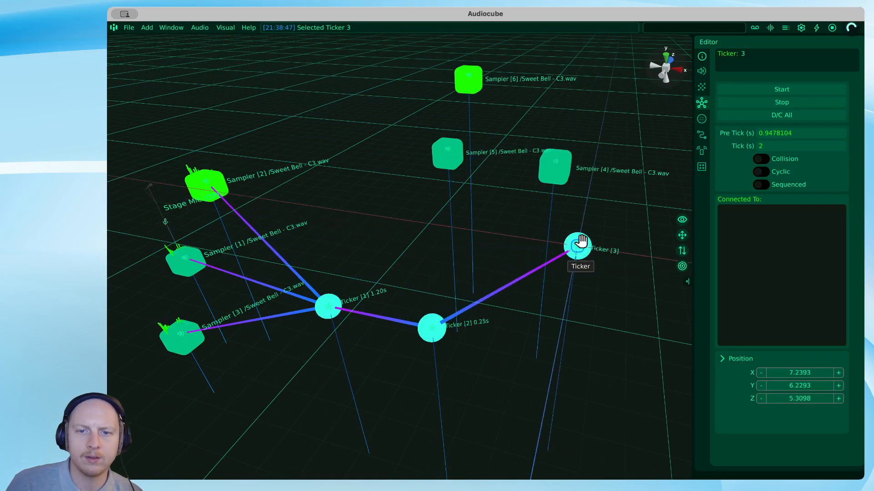
# Step: Connect Ticker 3 to Samplers 5, 6 and 4
pyautogui.click(451, 157)
pyautogui.click(469, 82)
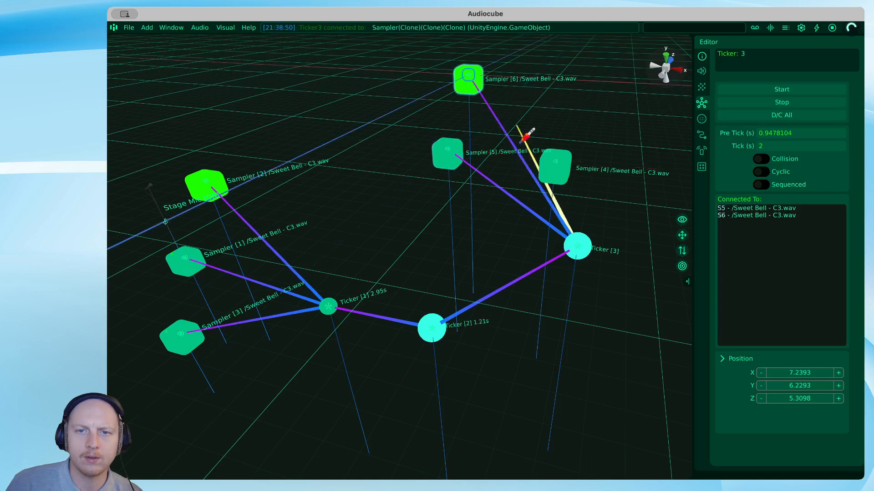
pyautogui.click(548, 167)
# Step: Move Ticker 2 to about X 5.54, Y 5.24, Z 3.87 and enable its Cyclic mode with Collision off
pyautogui.moveTo(428, 324); pyautogui.dragTo(486, 324)
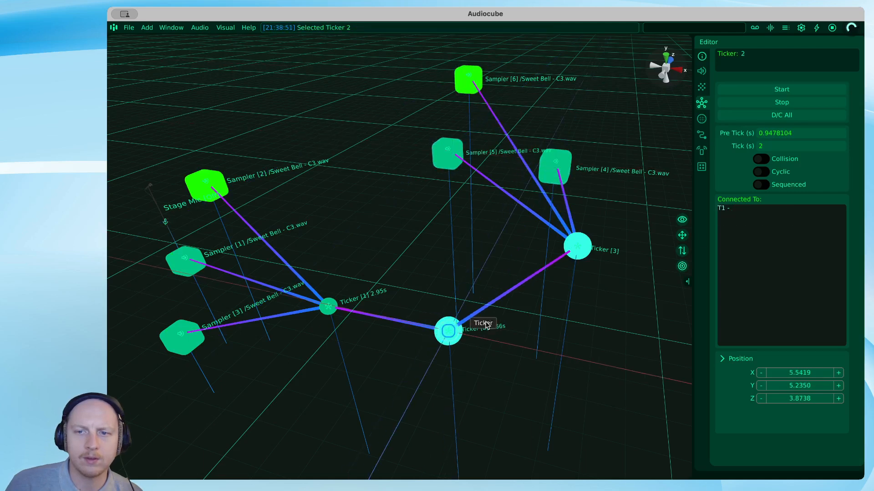
pyautogui.click(766, 160)
pyautogui.click(762, 172)
pyautogui.click(764, 160)
pyautogui.press('s')
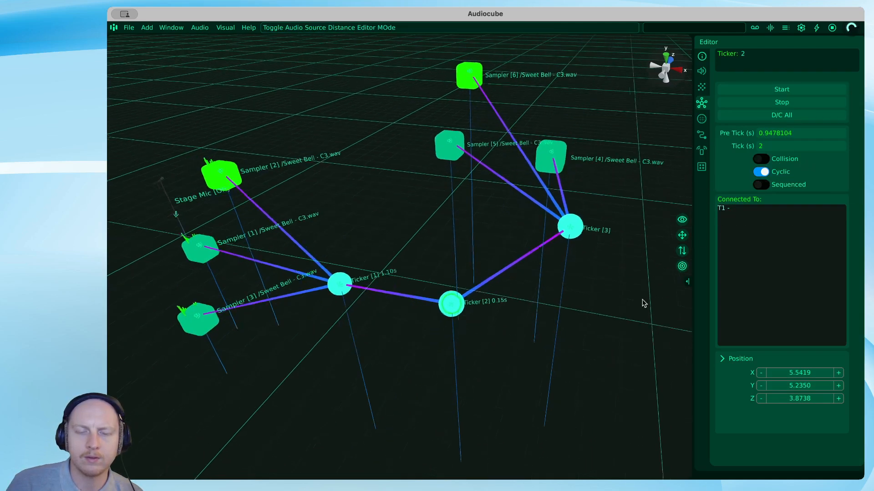
# Step: Connect Ticker 2 to Ticker 3 and start Ticker 2
pyautogui.click(400, 266)
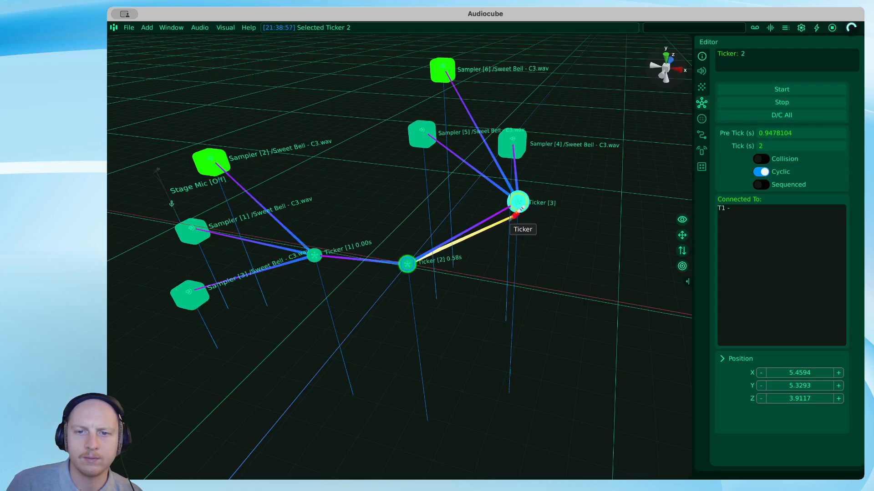
pyautogui.moveTo(518, 210); pyautogui.dragTo(514, 209)
pyautogui.click(785, 90)
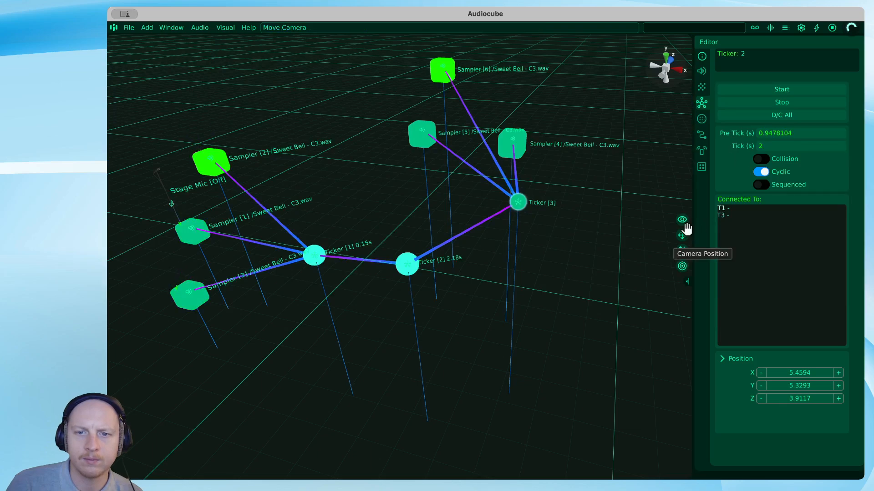
# Step: Enable Cyclic mode on Ticker 3 and Ticker 1
pyautogui.moveTo(675, 236); pyautogui.dragTo(652, 240)
pyautogui.press('a')
pyautogui.press('s')
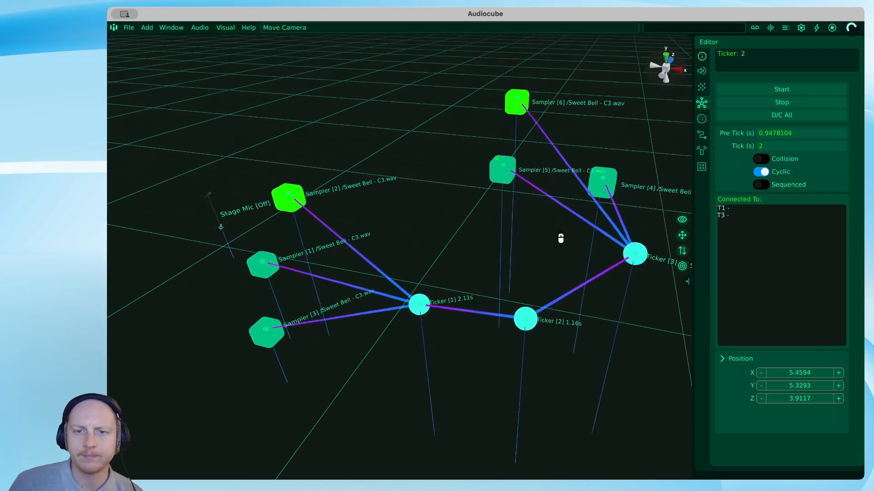
pyautogui.press('d')
pyautogui.press('s')
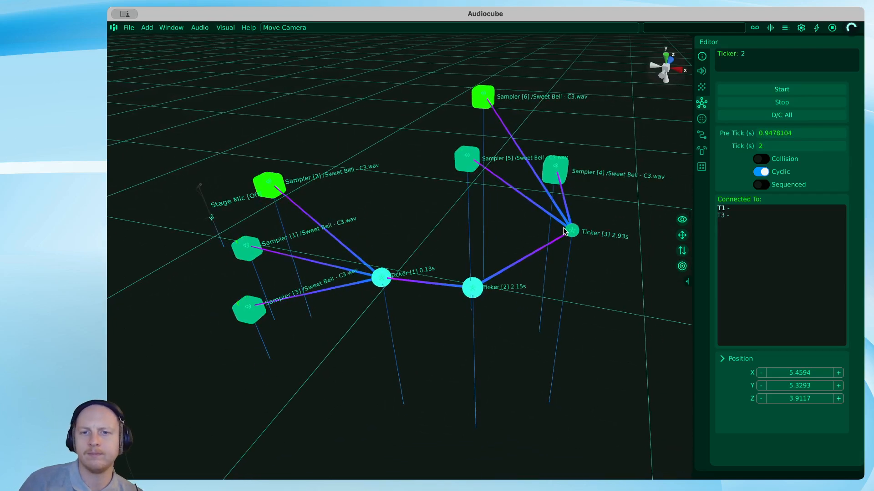
pyautogui.click(380, 275)
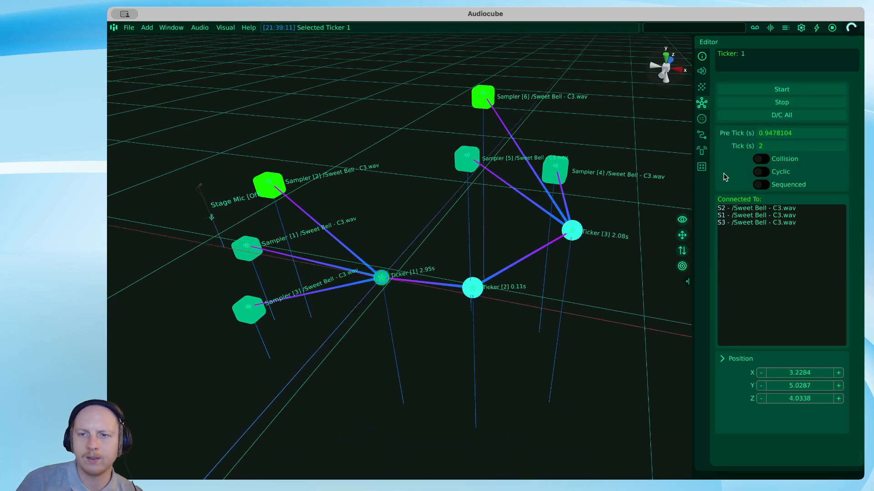
pyautogui.click(585, 226)
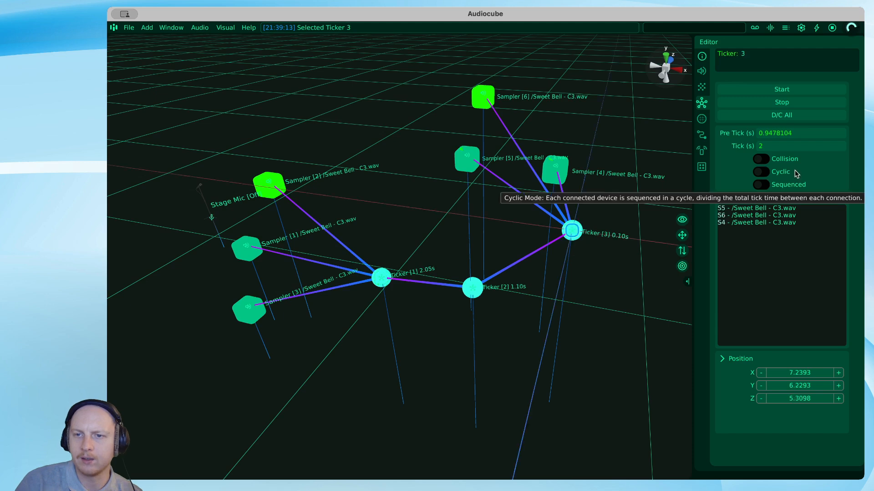
pyautogui.click(760, 184)
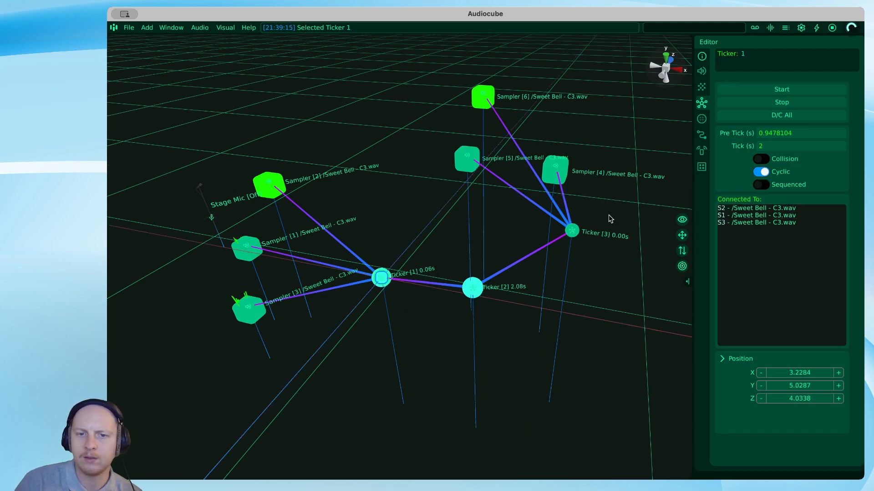
# Step: Examine the running ticker network from a higher angle as the tickers trigger their samplers in turn
pyautogui.press('d')
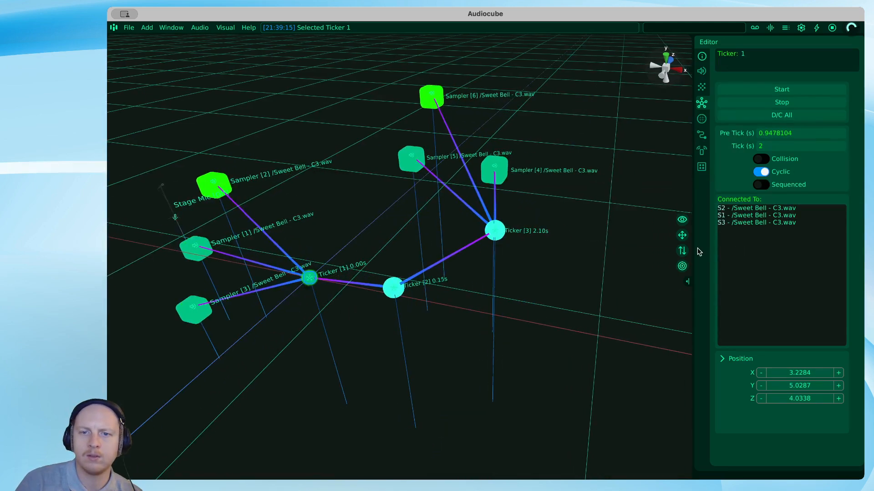
pyautogui.moveTo(677, 248); pyautogui.dragTo(485, 246, button='right')
pyautogui.press('w')
pyautogui.press('d')
pyautogui.scroll(-5, 486, 244)
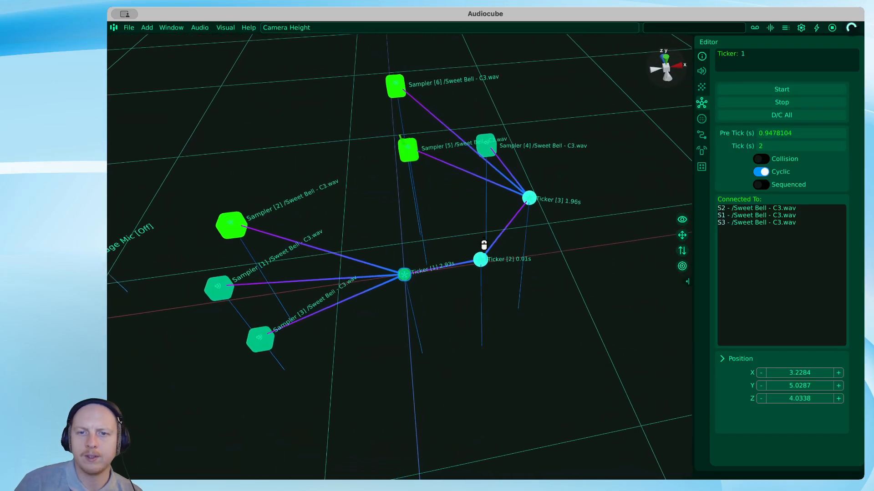
pyautogui.scroll(-4, 484, 200)
pyautogui.press('w')
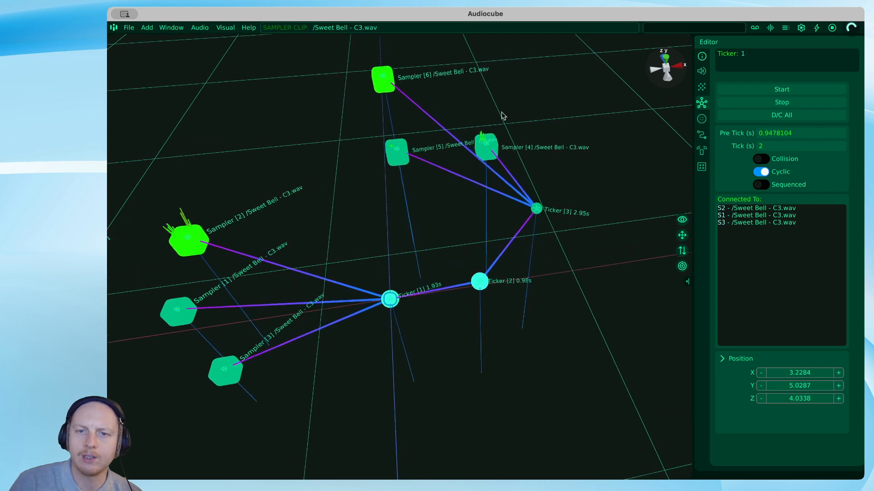
# Step: Select the whole network of tickers and samplers and delete it to clear the scene
pyautogui.scroll(-4, 513, 136)
pyautogui.moveTo(513, 137); pyautogui.dragTo(514, 130, button='middle')
pyautogui.moveTo(558, 197); pyautogui.dragTo(491, 193, button='right')
pyautogui.scroll(2, 491, 193)
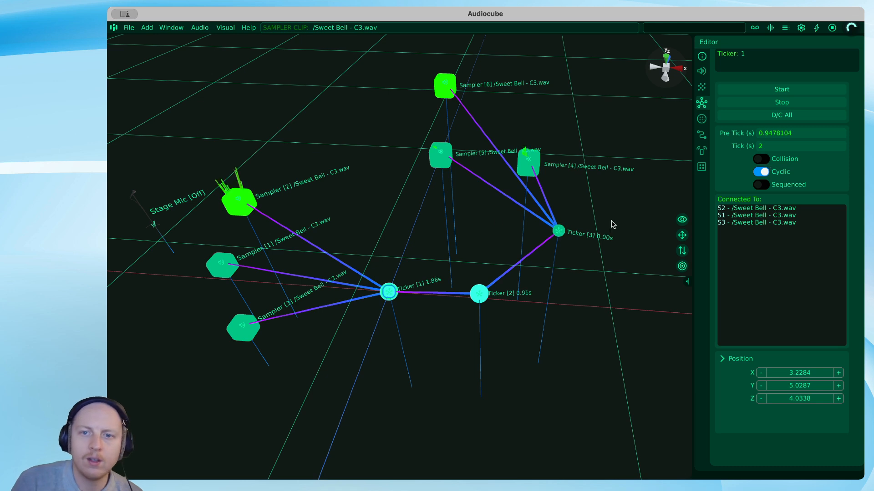
pyautogui.moveTo(220, 93); pyautogui.dragTo(610, 375)
pyautogui.press('Delete')
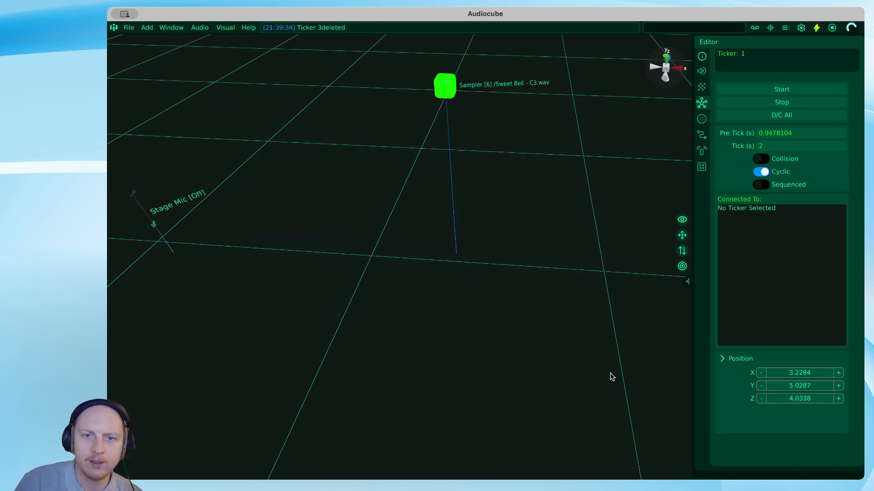
pyautogui.scroll(-3, 450, 74)
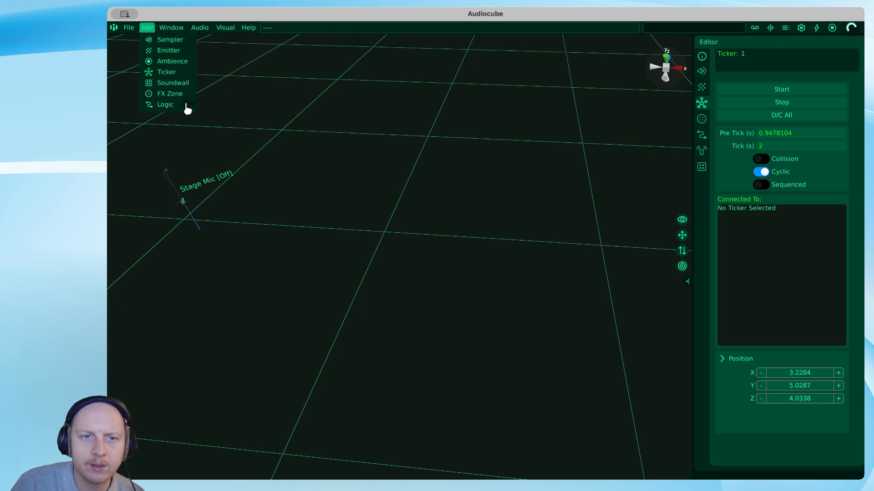
# Step: Add a new ticker at about X 4.56, Y 6.27, Z 8.28 and enable its Collision mode
pyautogui.click(460, 276)
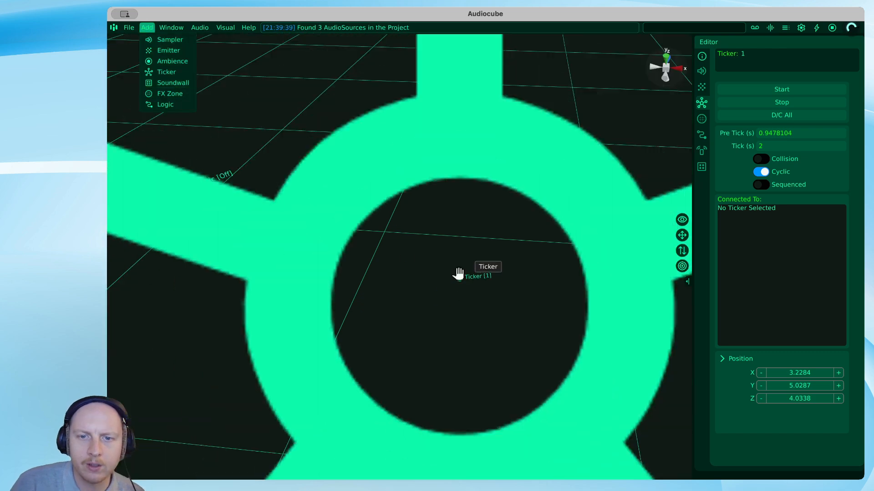
pyautogui.moveTo(461, 244); pyautogui.dragTo(455, 81)
pyautogui.click(759, 160)
pyautogui.scroll(10, 474, 238)
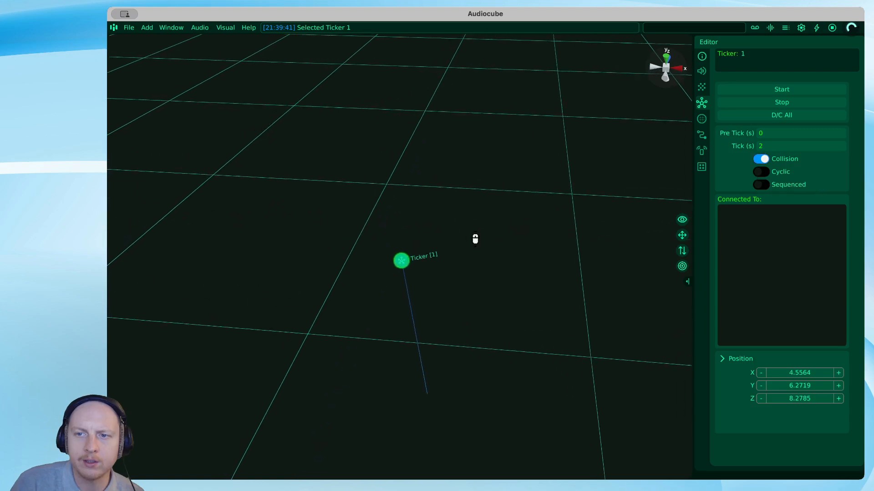
# Step: Move the ticker to about X 5.43, Y 5.73, Z 6.41
pyautogui.scroll(-3, 247, 159)
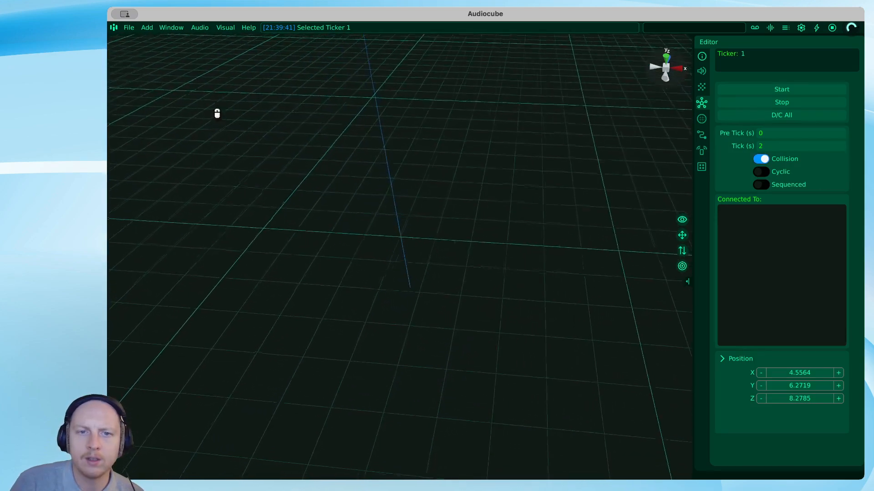
pyautogui.moveTo(365, 41); pyautogui.dragTo(402, 220)
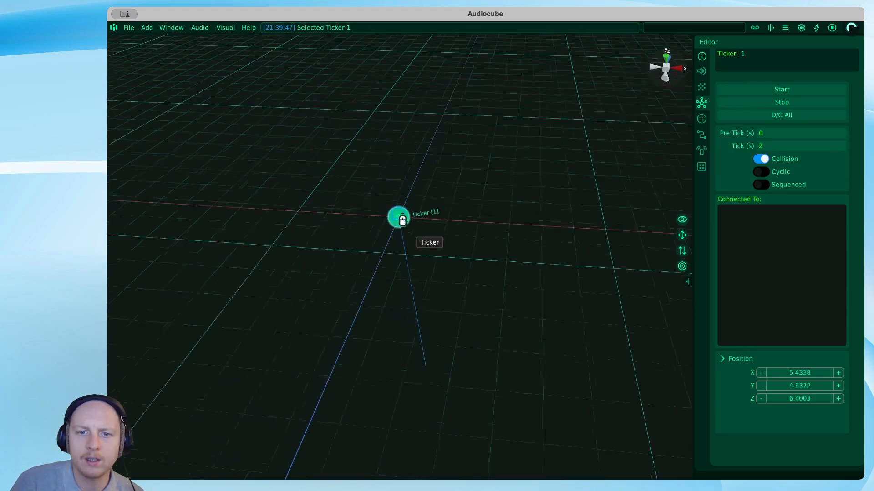
pyautogui.scroll(10, 401, 220)
pyautogui.scroll(-10, 386, 145)
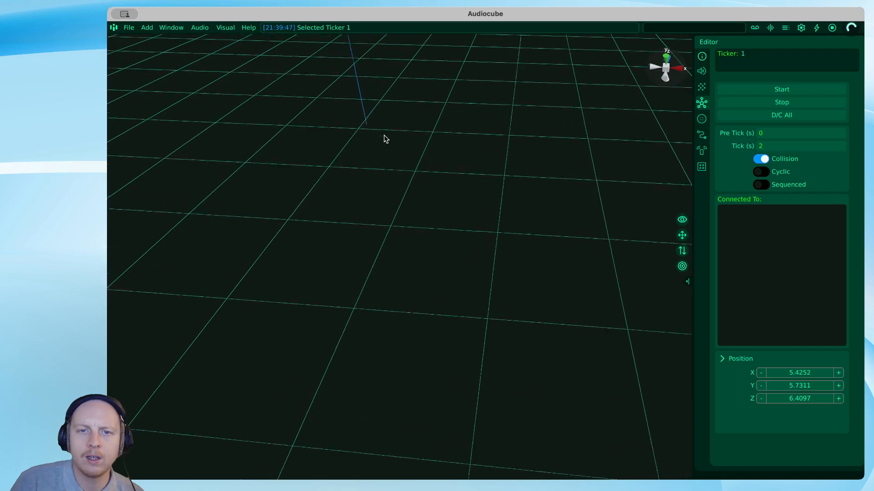
pyautogui.moveTo(327, 130); pyautogui.dragTo(217, 54, button='middle')
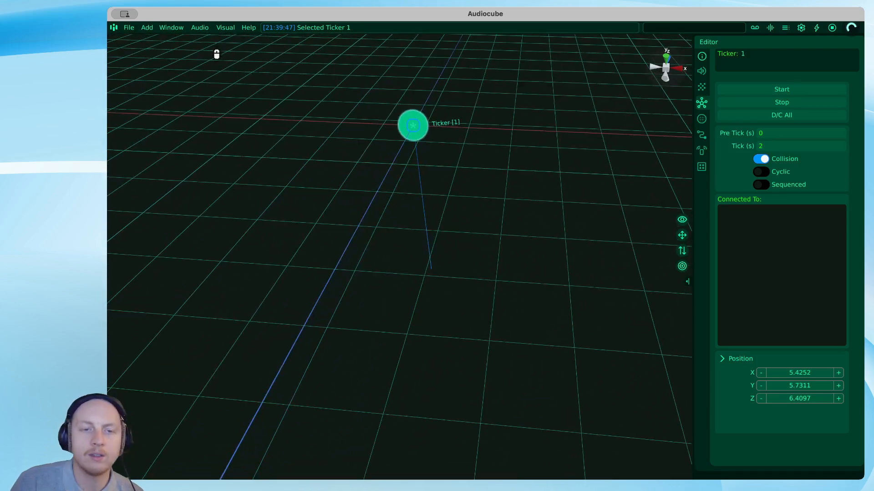
# Step: Add a Classic FM Piano - C3.wav sampler and place it at about X 6.98, Y 1.82, Z 9.42
pyautogui.click(146, 28)
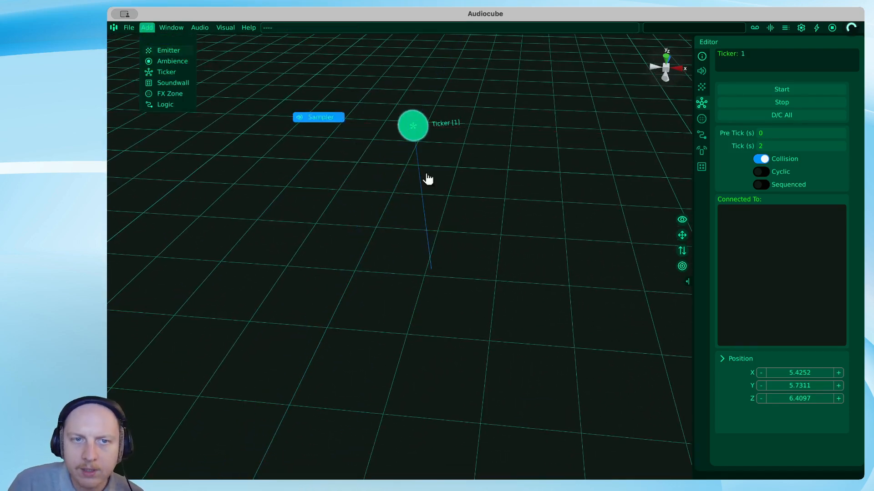
pyautogui.moveTo(428, 178); pyautogui.dragTo(548, 198)
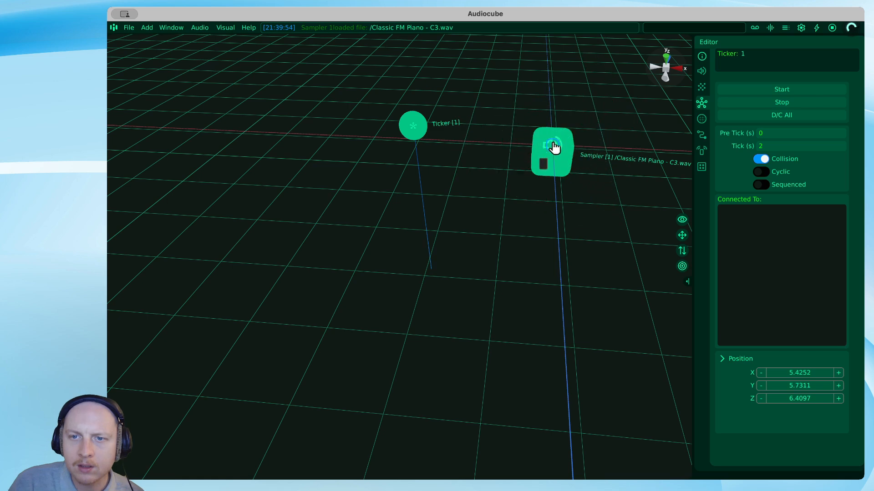
pyautogui.moveTo(553, 147); pyautogui.dragTo(570, 113)
pyautogui.press('d')
pyautogui.press('w')
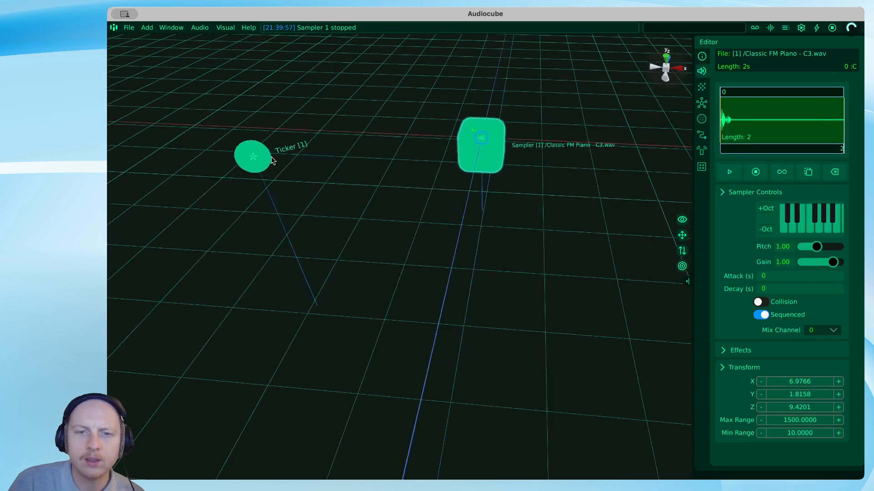
# Step: Move the ticker to about X 4.72, Y 2.66, Z 7.13 and connect it to the piano sampler
pyautogui.moveTo(247, 152); pyautogui.dragTo(210, 147)
pyautogui.moveTo(439, 159); pyautogui.dragTo(481, 144)
pyautogui.press('a')
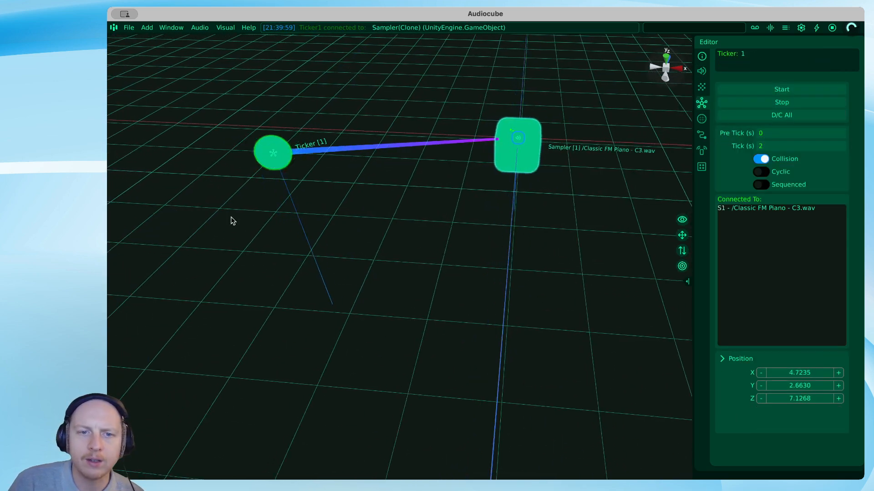
# Step: Add an emitter near the ticker at about X 5.13, Y 2.62, Z 4.73
pyautogui.moveTo(245, 264)
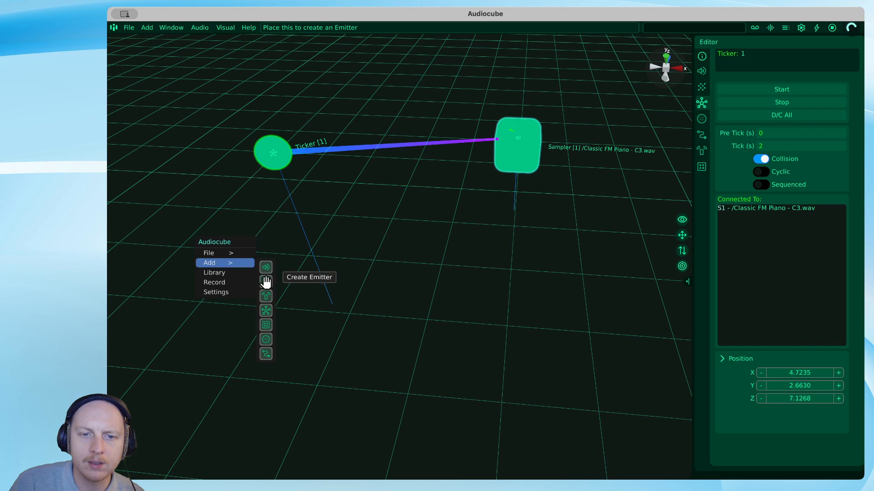
pyautogui.moveTo(266, 282); pyautogui.dragTo(350, 278)
pyautogui.press('s')
pyautogui.moveTo(335, 250); pyautogui.dragTo(366, 114)
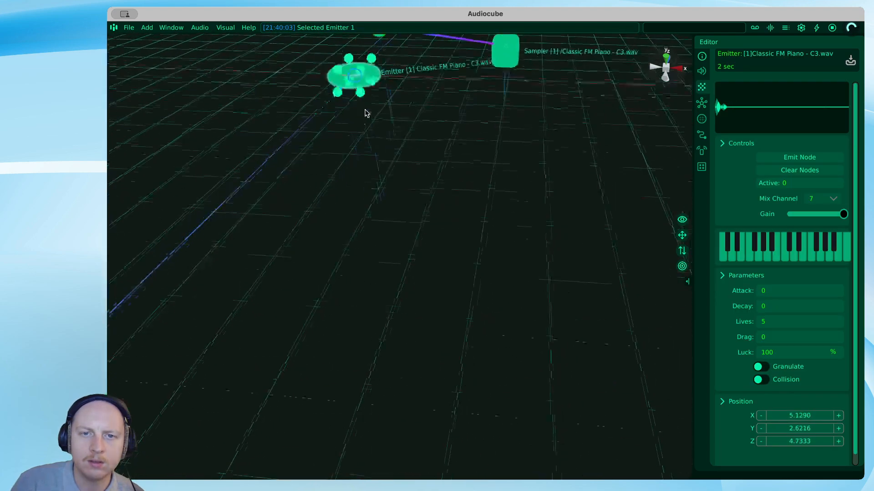
pyautogui.press('w')
pyautogui.press('e')
# Step: Align the emitter with the ticker from above, at about X 4.72, Y 2.63, Z 7.12
pyautogui.click(666, 61)
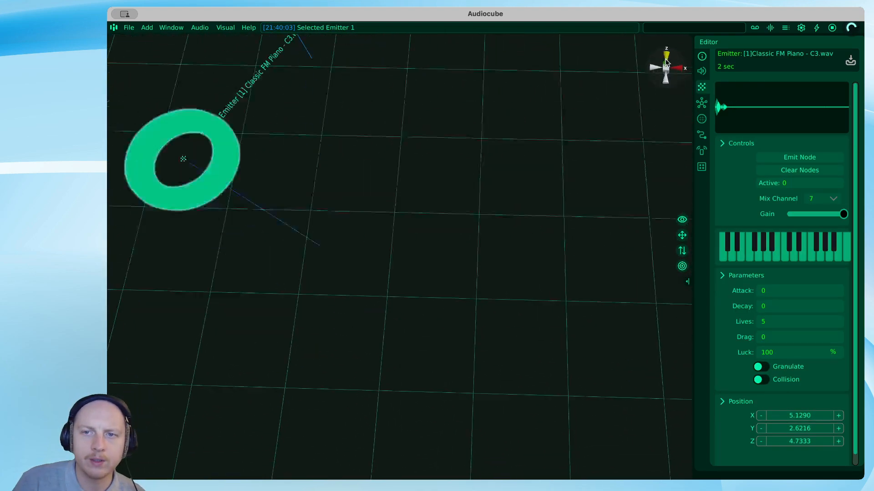
pyautogui.moveTo(390, 242); pyautogui.dragTo(359, 122)
pyautogui.click(666, 69)
pyautogui.press('w')
pyautogui.press('a')
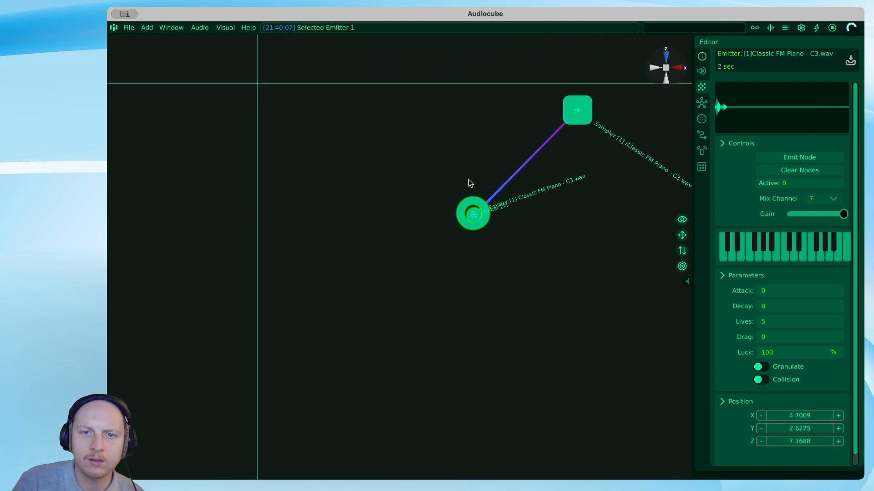
pyautogui.press('s')
pyautogui.press('d')
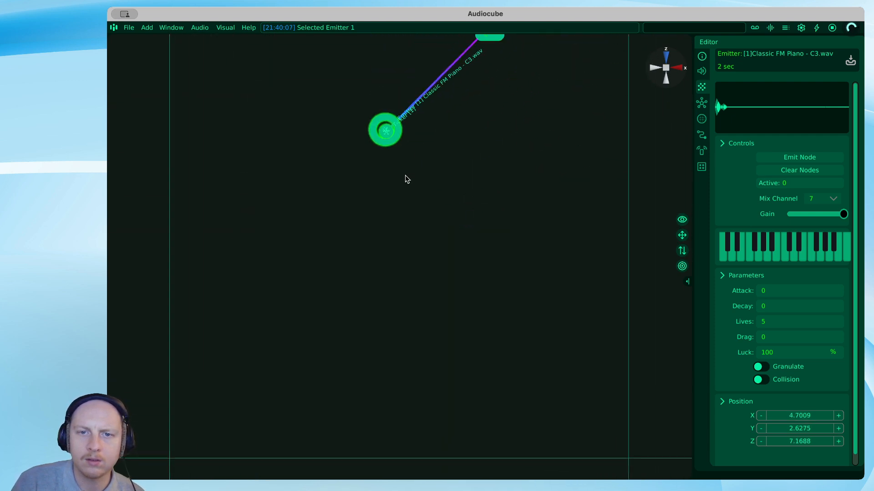
pyautogui.press('a')
pyautogui.moveTo(411, 136); pyautogui.dragTo(417, 135)
pyautogui.click(656, 70)
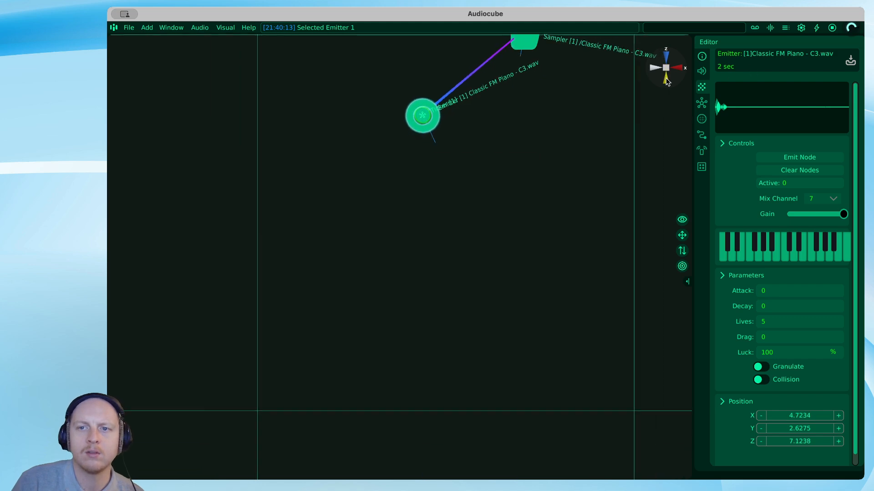
# Step: Lower the ticker, raise the emitter above it to about X 4.78, Y 3.06, Z 7.12, and emit a node onto the ticker
pyautogui.scroll(-10, 552, 187)
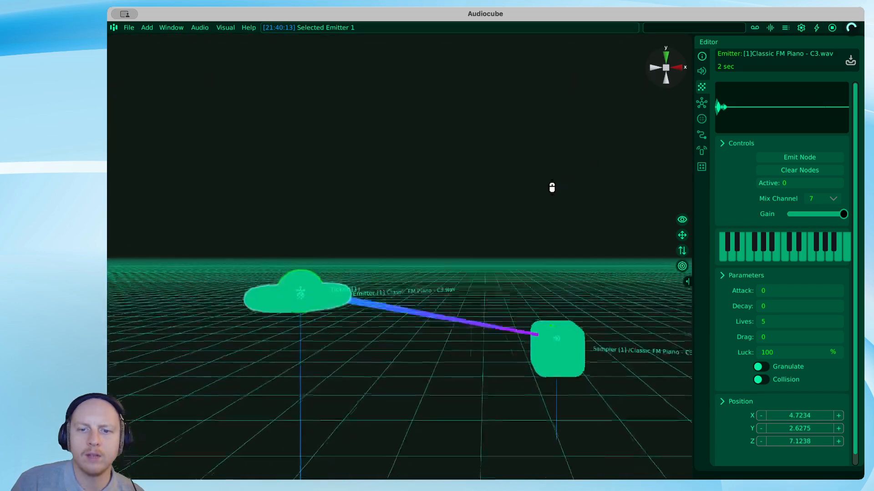
pyautogui.moveTo(299, 260); pyautogui.dragTo(298, 384)
pyautogui.moveTo(298, 275); pyautogui.dragTo(307, 218)
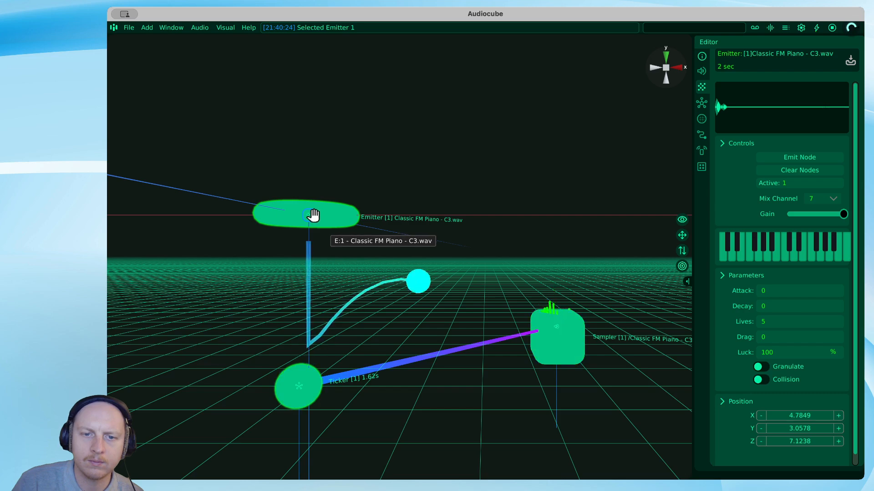
pyautogui.scroll(-5, 313, 218)
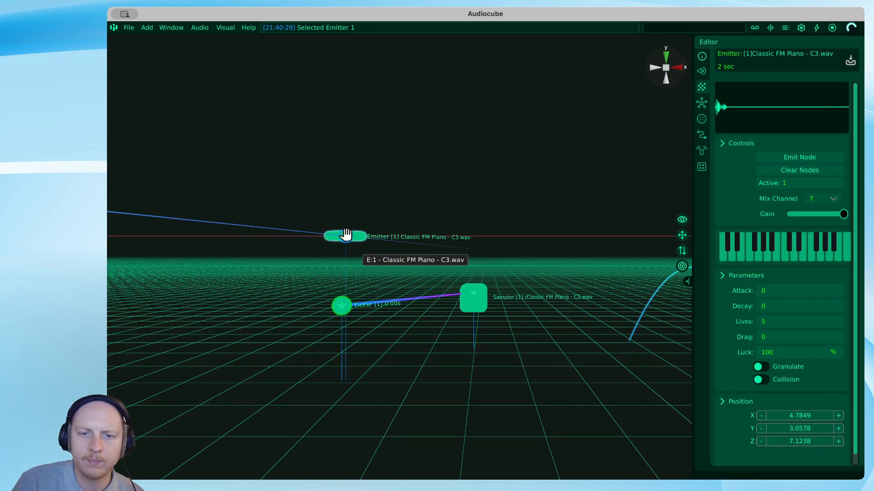
# Step: Show the sample browser and load Analog Chime - C3.wav into the emitter
pyautogui.click(181, 34)
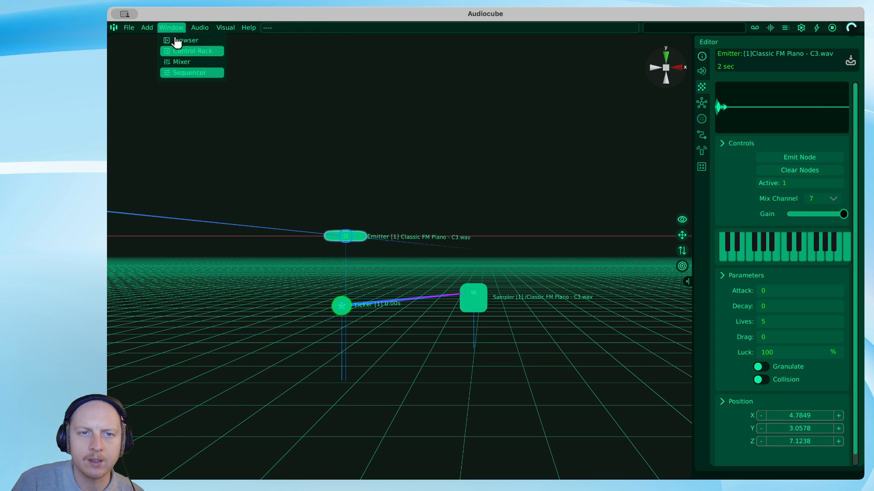
pyautogui.click(177, 44)
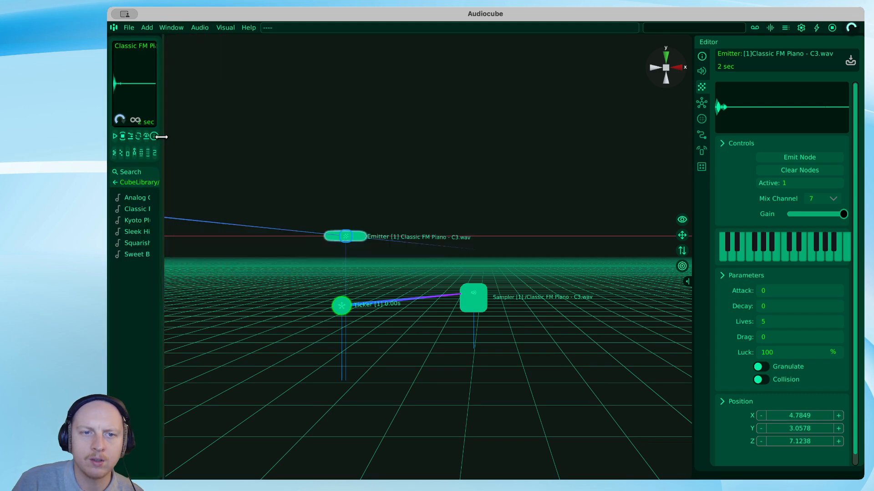
pyautogui.moveTo(162, 136); pyautogui.dragTo(200, 137)
pyautogui.moveTo(150, 198); pyautogui.dragTo(345, 236)
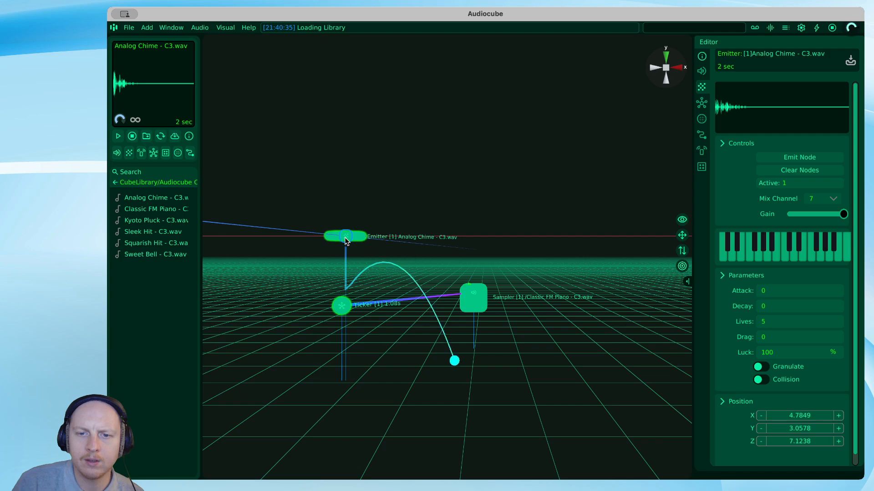
# Step: Shift the emitter to about X 4.72, Y 3.07, Z 7.15 and emit a node onto the ticker
pyautogui.scroll(5, 345, 241)
pyautogui.moveTo(494, 243); pyautogui.dragTo(458, 243, button='right')
pyautogui.click(345, 122)
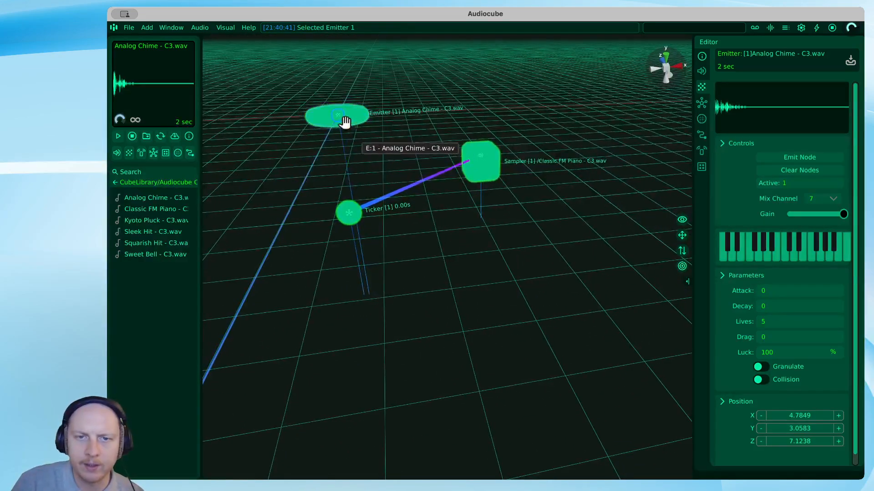
pyautogui.moveTo(345, 122); pyautogui.dragTo(339, 121)
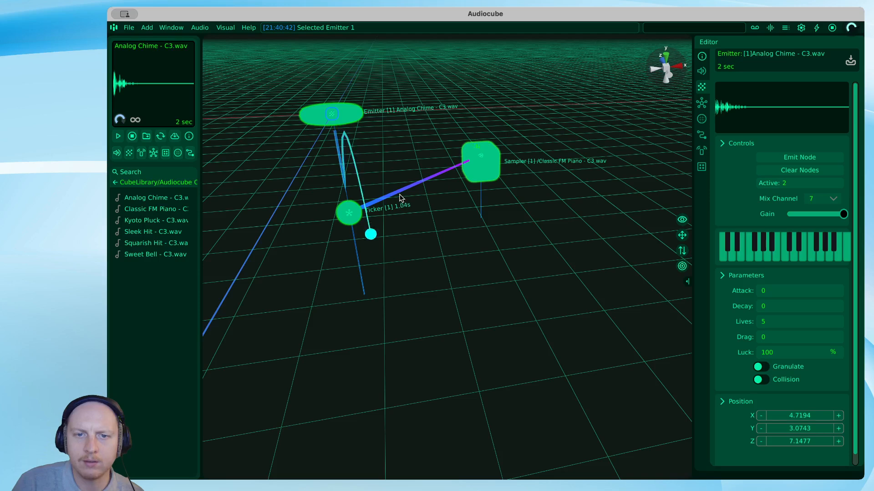
# Step: Add a second Classic FM Piano sampler at about X 6.35, Y 3.39, Z 9.32 and connect the ticker to it
pyautogui.moveTo(470, 164)
pyautogui.mouseDown()
pyautogui.moveTo(463, 138)
pyautogui.moveTo(470, 152)
pyautogui.mouseUp()
pyautogui.moveTo(467, 46); pyautogui.dragTo(455, 72)
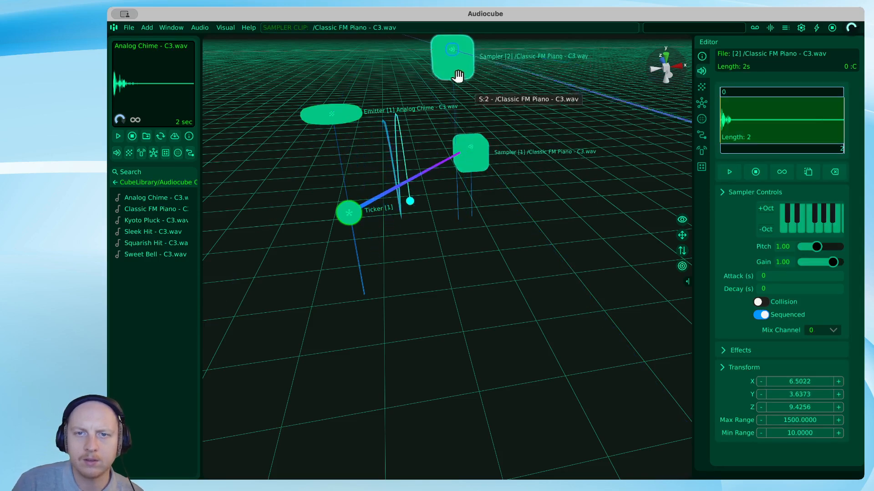
pyautogui.moveTo(348, 210); pyautogui.dragTo(445, 84)
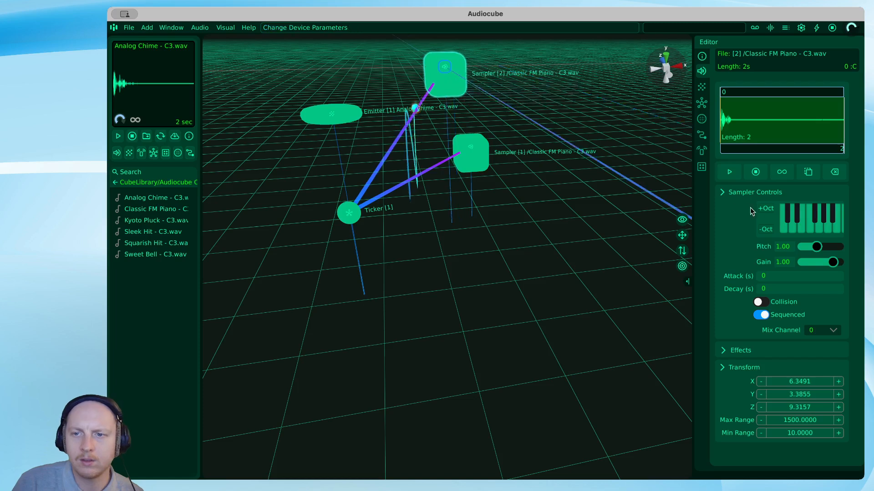
# Step: Set Sampler 2's pitch to E2 and test the setup by triggering the ticker and emitting a node
pyautogui.rightClick(359, 211)
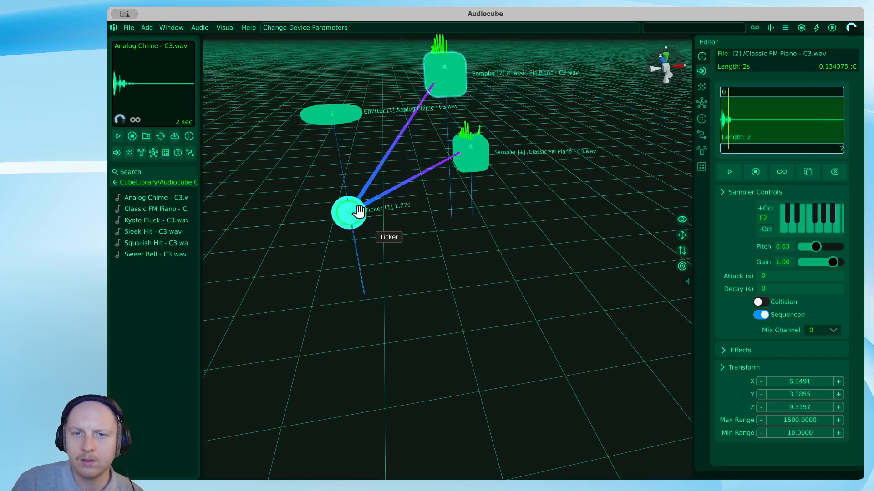
pyautogui.rightClick(341, 121)
pyautogui.click(449, 73)
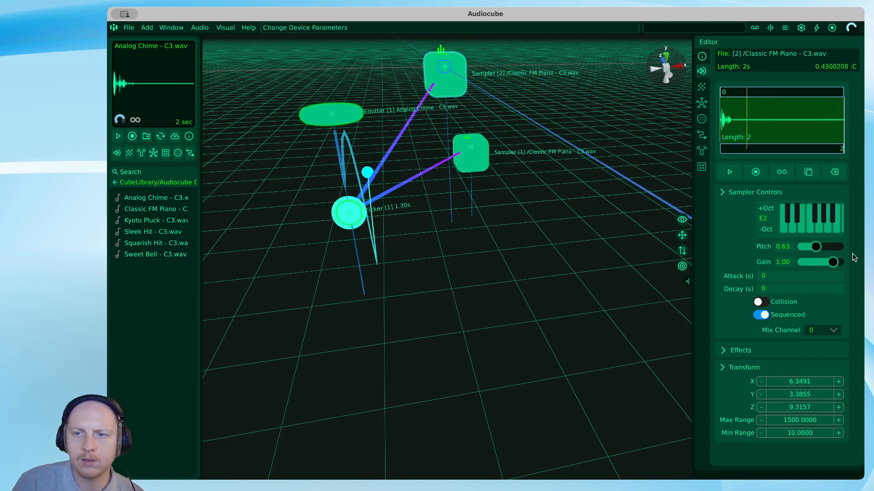
# Step: Nudge the emitter to about X 4.68, Y 3.02, Z 7.13 and reselect Sampler 2 to check its pitch controls
pyautogui.click(351, 112)
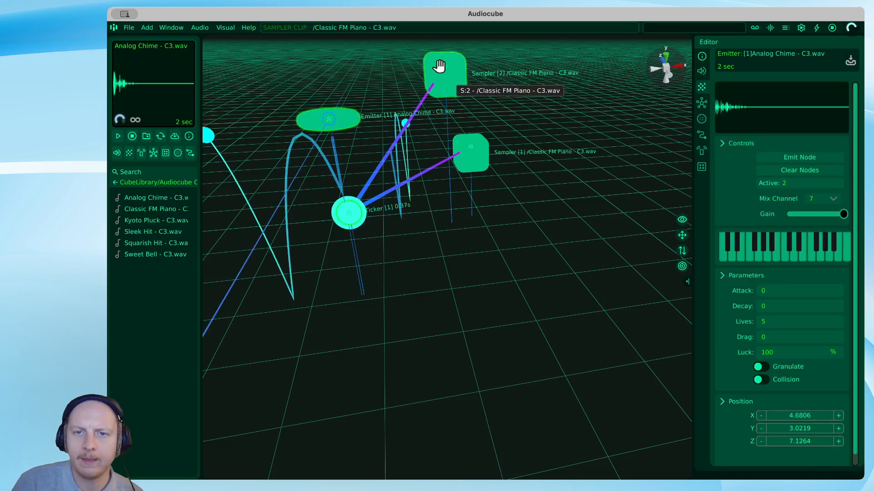
pyautogui.click(440, 77)
pyautogui.click(805, 224)
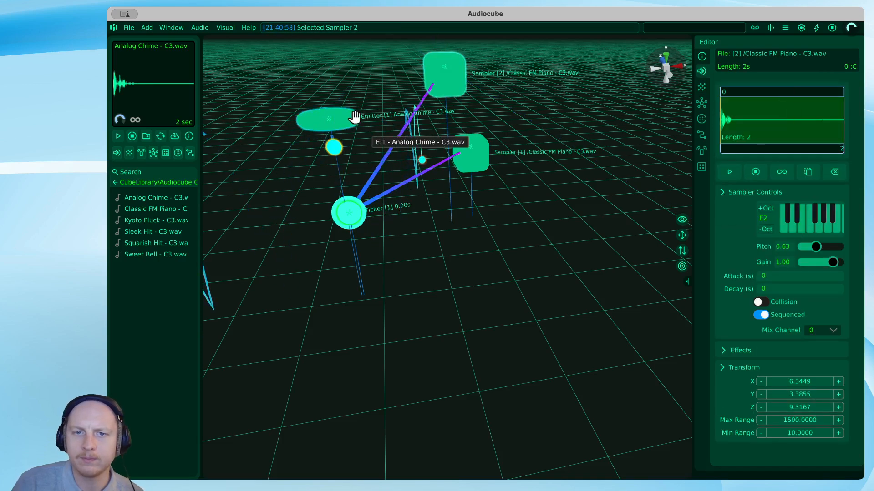
pyautogui.press('d')
pyautogui.press('a')
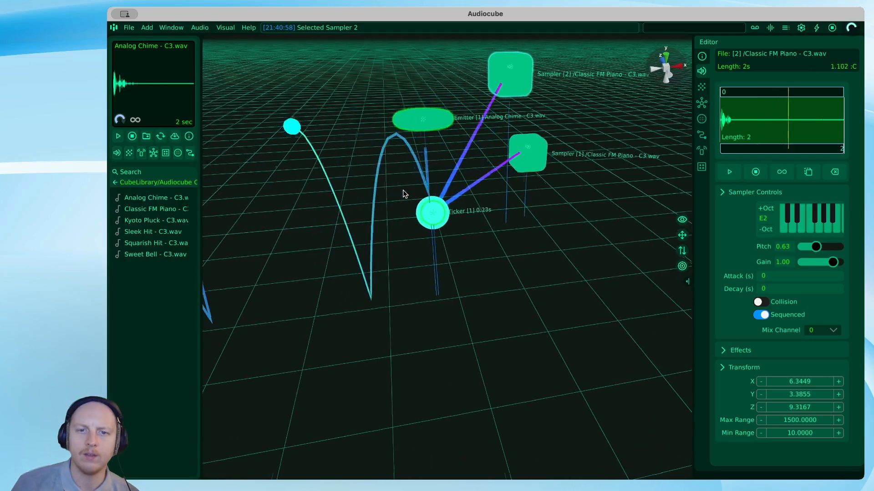
pyautogui.press('a')
pyautogui.press('s')
pyautogui.press('a')
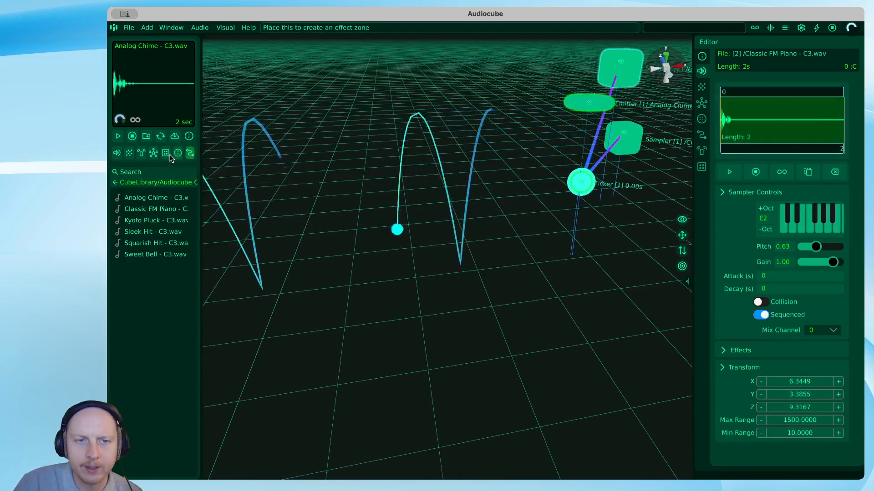
# Step: Add a second ticker at about X 1.57, Y 1.14, Z 6.87 and turn on its Collision mode
pyautogui.moveTo(153, 155); pyautogui.dragTo(401, 278)
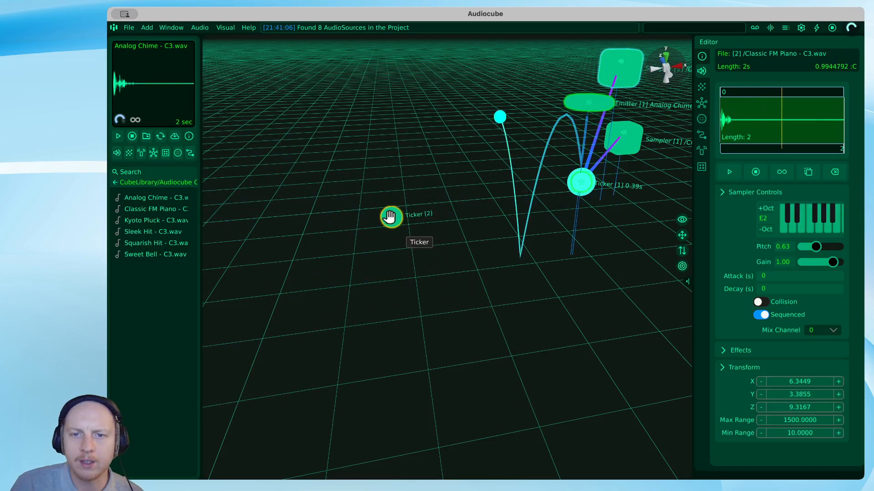
pyautogui.moveTo(392, 227); pyautogui.dragTo(383, 263)
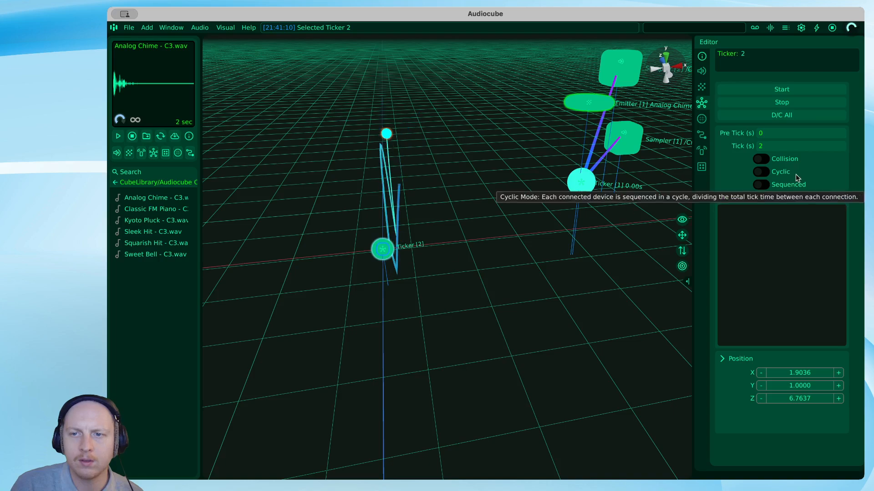
pyautogui.press('d')
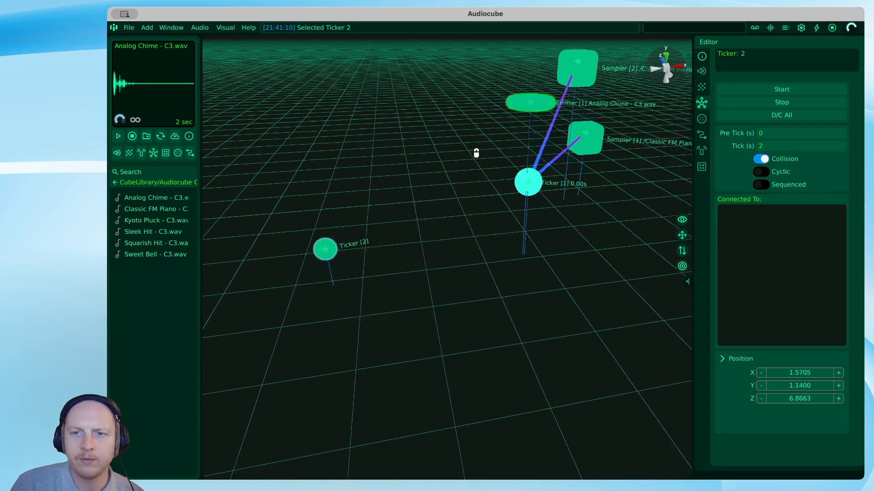
# Step: Connect Ticker 2 to the Analog Chime emitter
pyautogui.press('e')
pyautogui.moveTo(403, 295); pyautogui.dragTo(533, 200)
pyautogui.press('d')
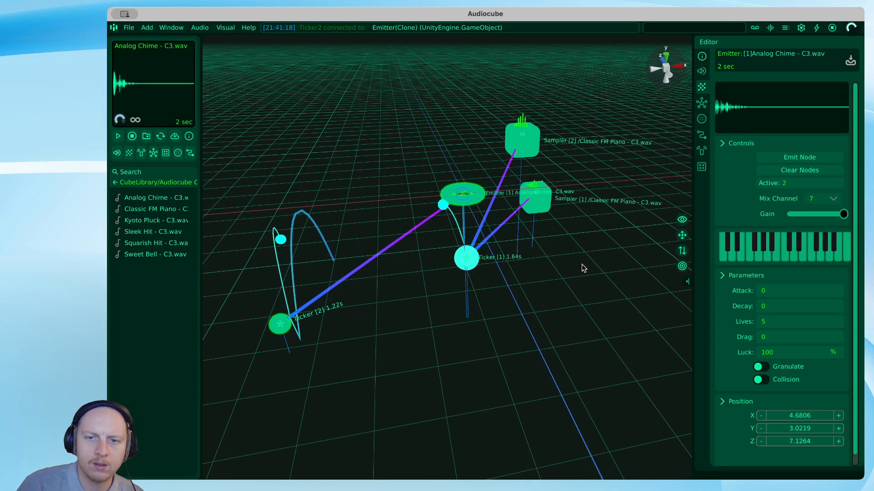
# Step: Examine from several angles how emitted nodes interact with both tickers, the emitter and the two piano samplers
pyautogui.press('d')
pyautogui.moveTo(580, 265); pyautogui.dragTo(359, 243, button='right')
pyautogui.press('d')
pyautogui.press('d')
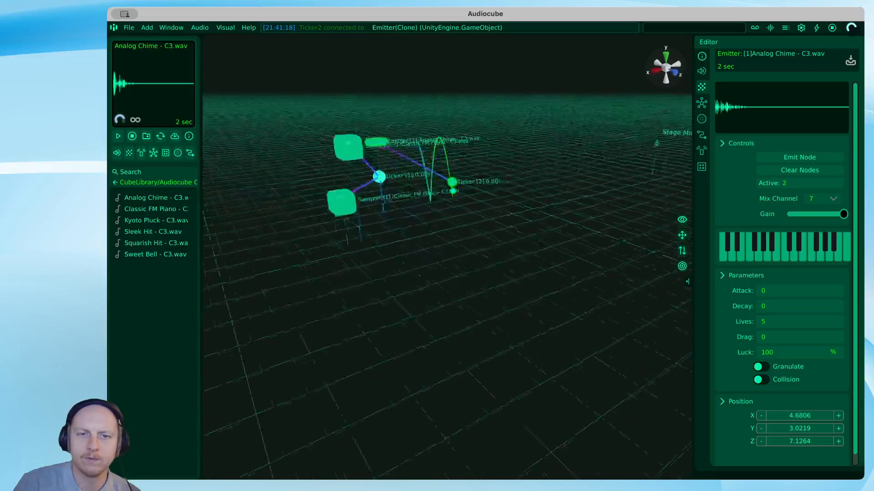
pyautogui.press('w')
pyautogui.moveTo(514, 241); pyautogui.dragTo(481, 246, button='right')
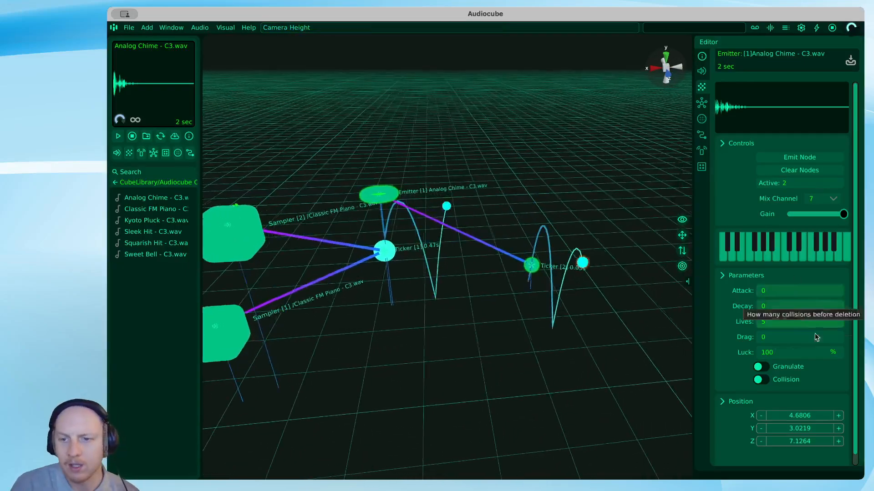
pyautogui.scroll(-1, 849, 205)
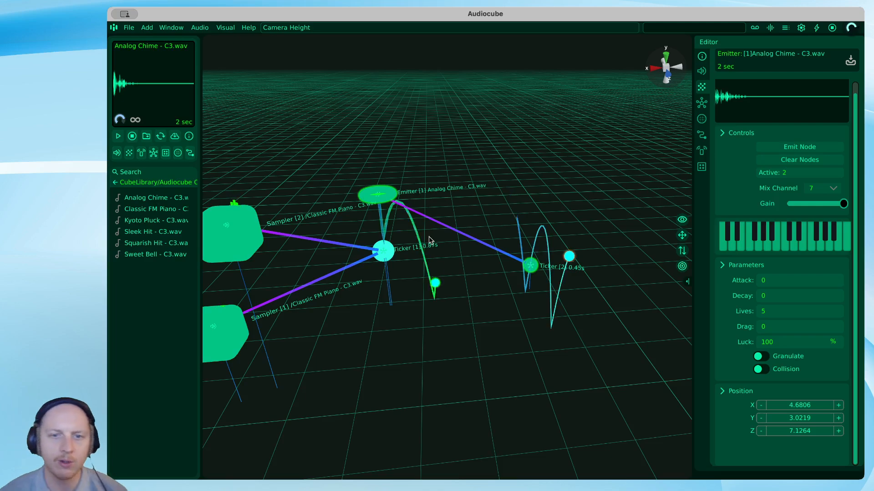
pyautogui.moveTo(406, 341); pyautogui.dragTo(373, 353, button='right')
pyautogui.moveTo(681, 251); pyautogui.dragTo(682, 234)
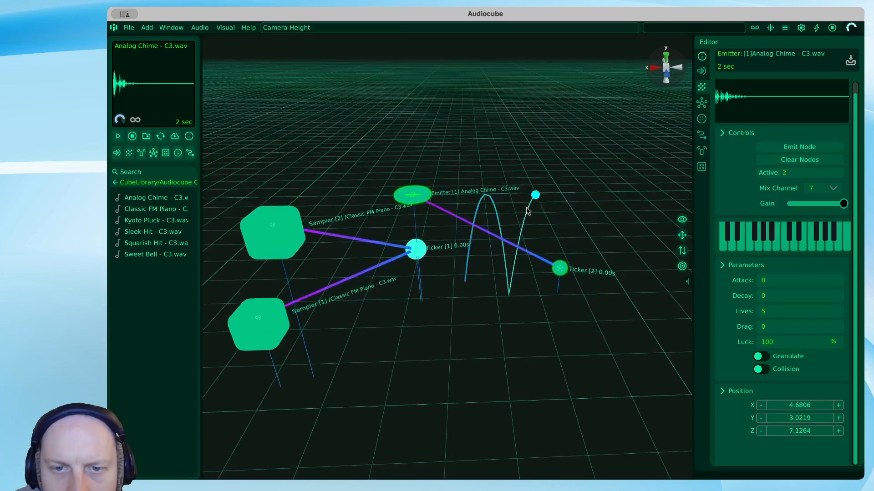
pyautogui.scroll(-5, 524, 208)
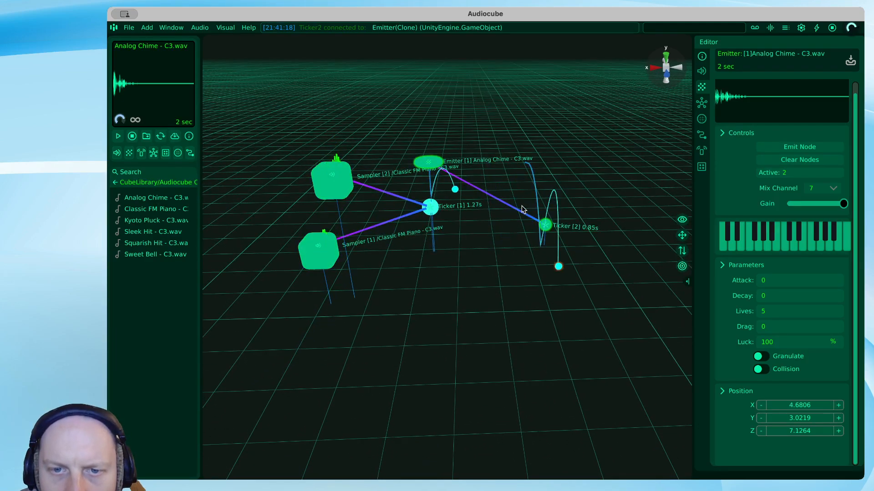